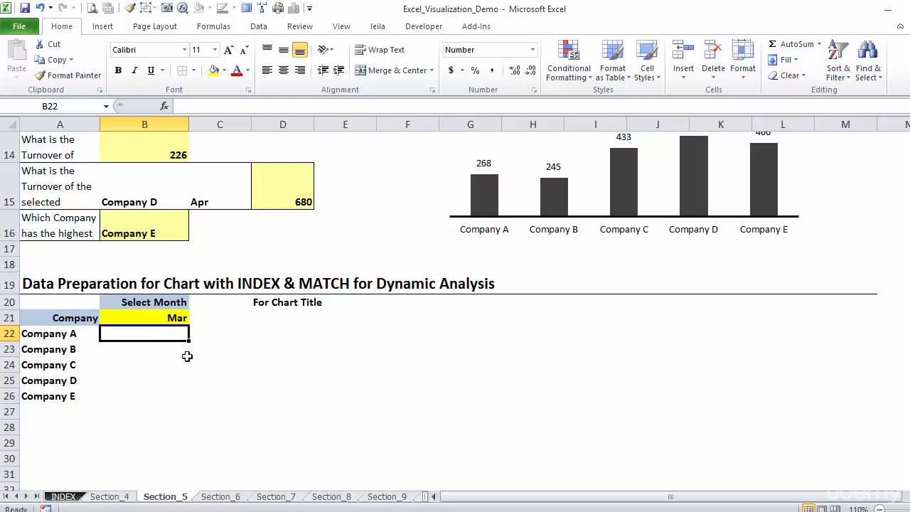
Step: Begin an INDEX formula in B22 for Company A, using the raw turnover data $B$5:$M$9 as an absolute array
{"action": "type", "text": "=index("}
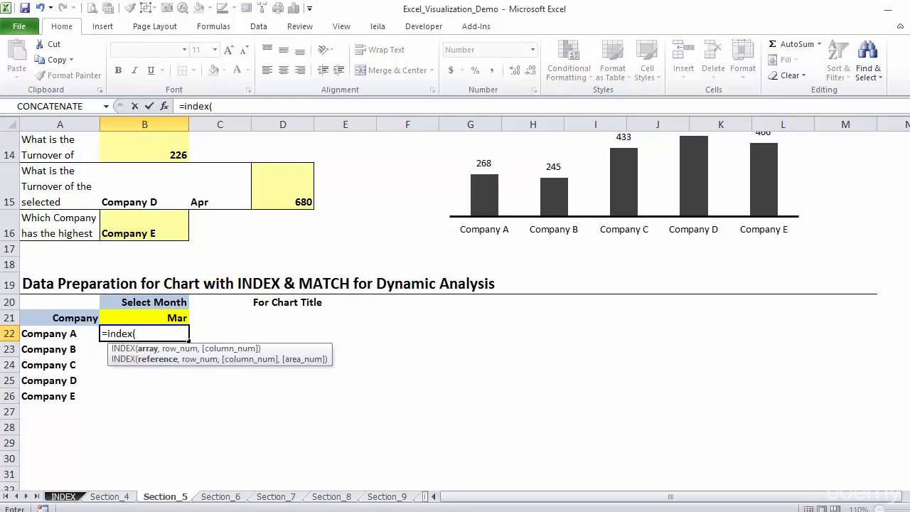
{"action": "scroll", "coordinate": [455, 298], "scroll_direction": "up", "scroll_amount": 4}
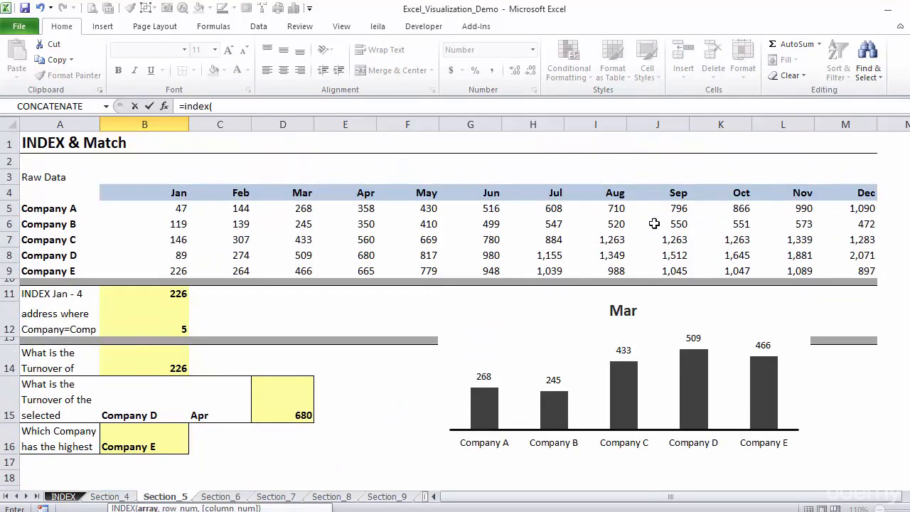
{"action": "left_click_drag", "start_coordinate": [177, 208], "coordinate": [827, 265]}
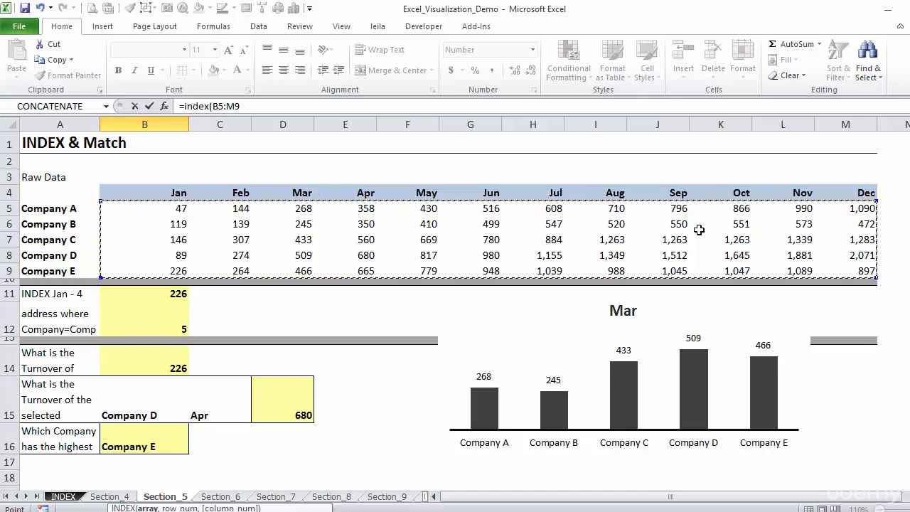
{"action": "key", "text": "F4"}
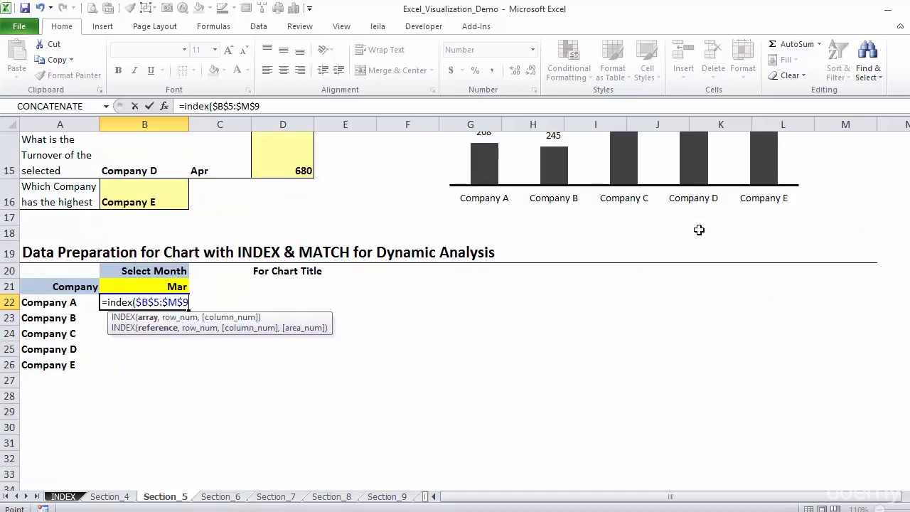
{"action": "type", "text": ",match("}
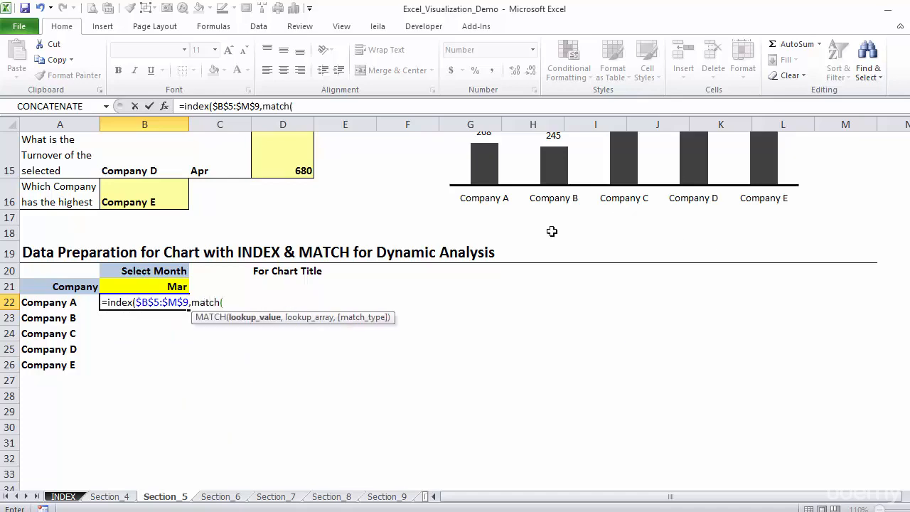
Step: Add the row argument as an exact MATCH of A22 in the absolute company name range $A$5:$A$9
{"action": "left_click", "coordinate": [74, 310]}
{"action": "type", "text": ","}
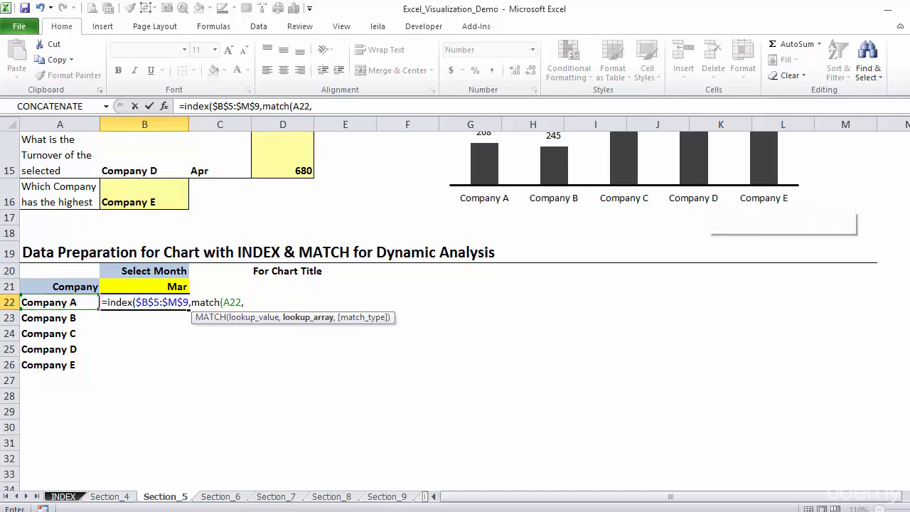
{"action": "scroll", "coordinate": [109, 242], "scroll_direction": "up", "scroll_amount": 5}
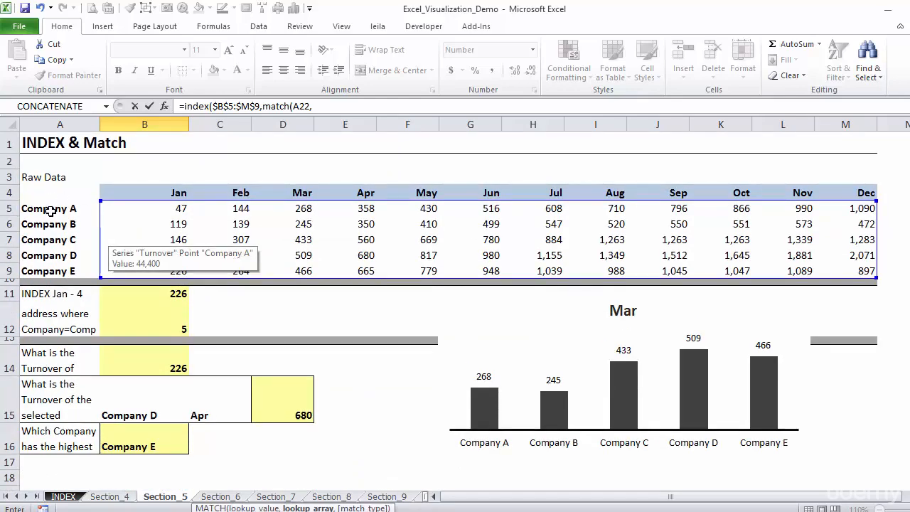
{"action": "left_click_drag", "start_coordinate": [51, 209], "coordinate": [59, 268]}
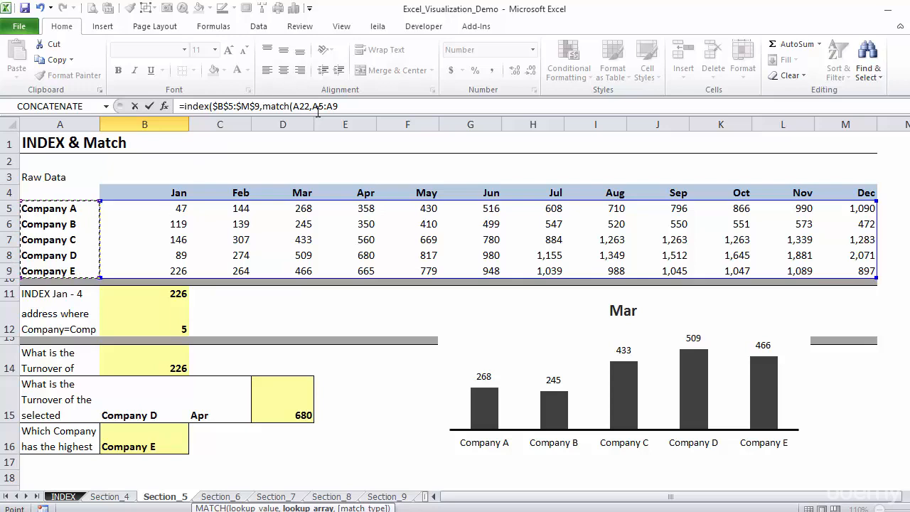
{"action": "left_click_drag", "start_coordinate": [318, 106], "coordinate": [334, 110]}
{"action": "key", "text": "F4"}
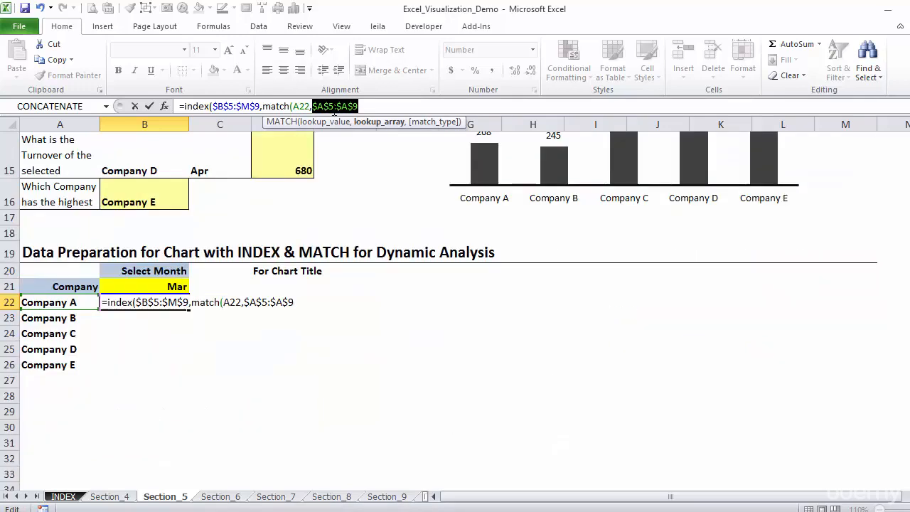
{"action": "left_click", "coordinate": [368, 105]}
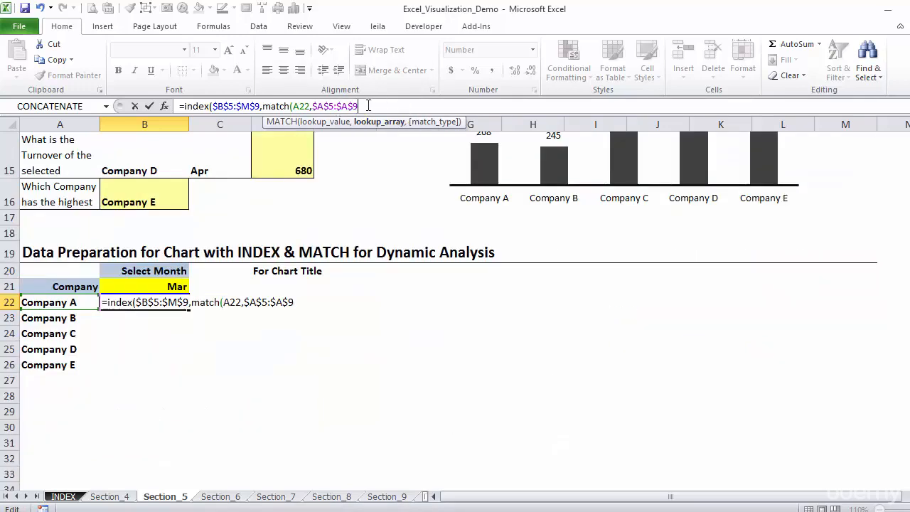
{"action": "type", "text": ","}
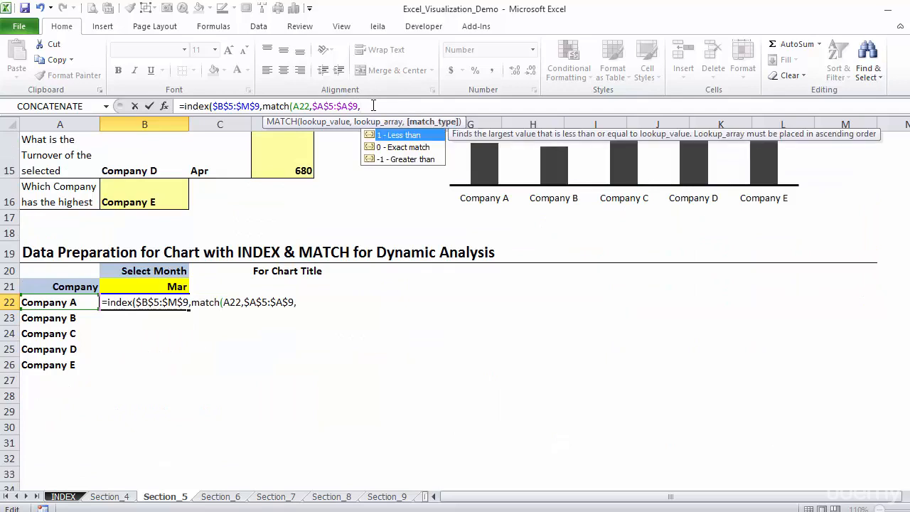
{"action": "type", "text": "0"}
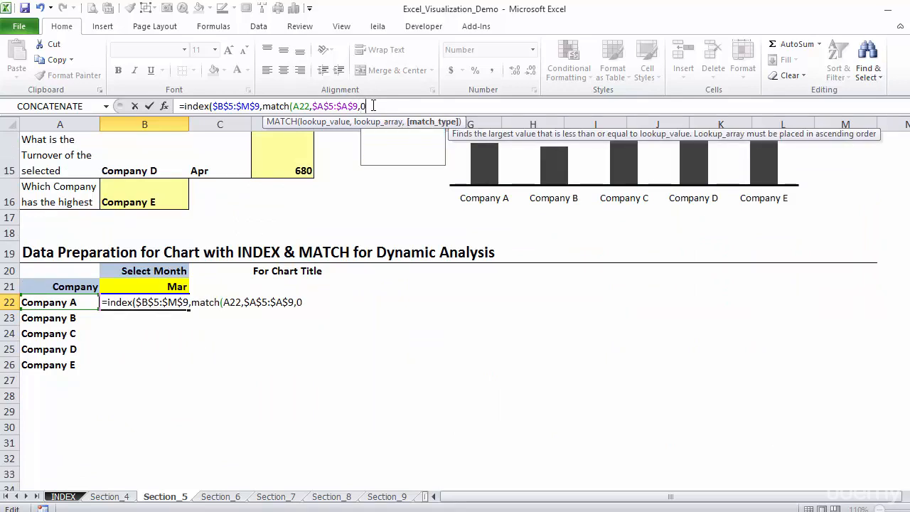
{"action": "type", "text": "),"}
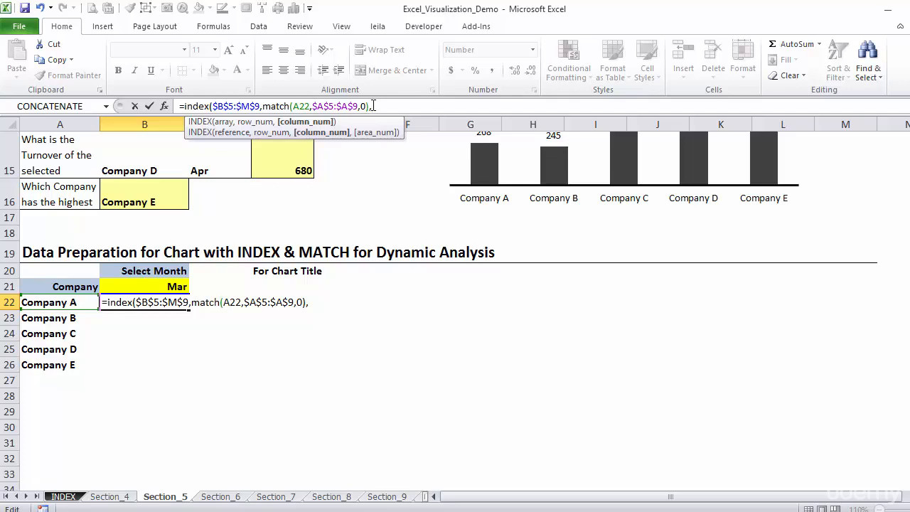
Step: Add the column argument as an exact MATCH of B21 in the absolute month header range $B$4:$M$4 and enter the formula
{"action": "type", "text": "mat"}
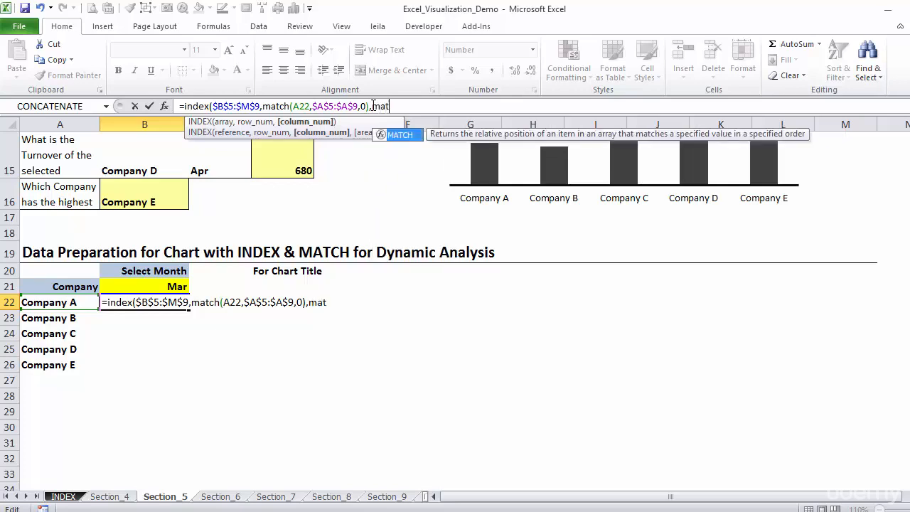
{"action": "type", "text": "ch("}
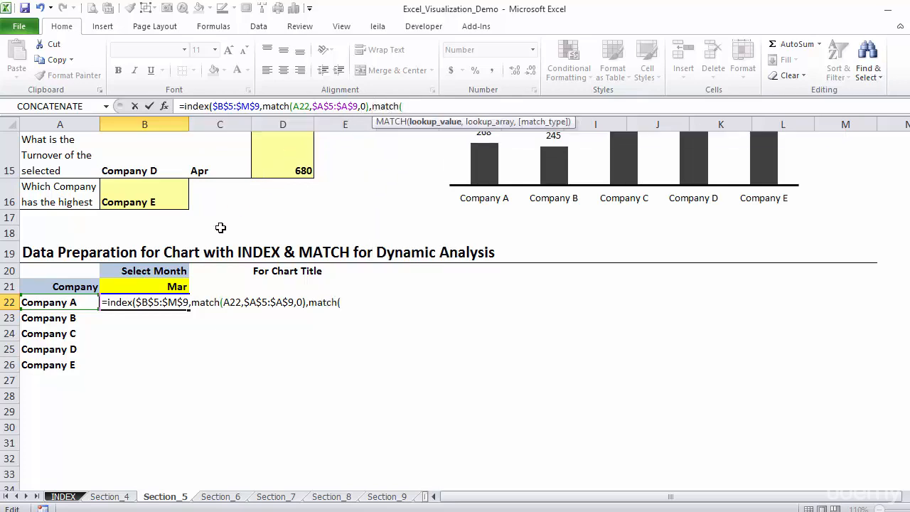
{"action": "left_click", "coordinate": [160, 285]}
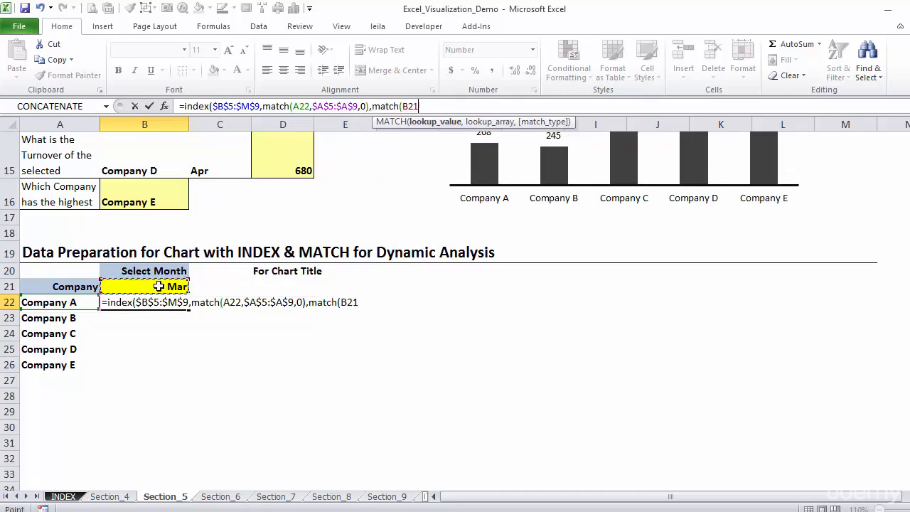
{"action": "type", "text": ","}
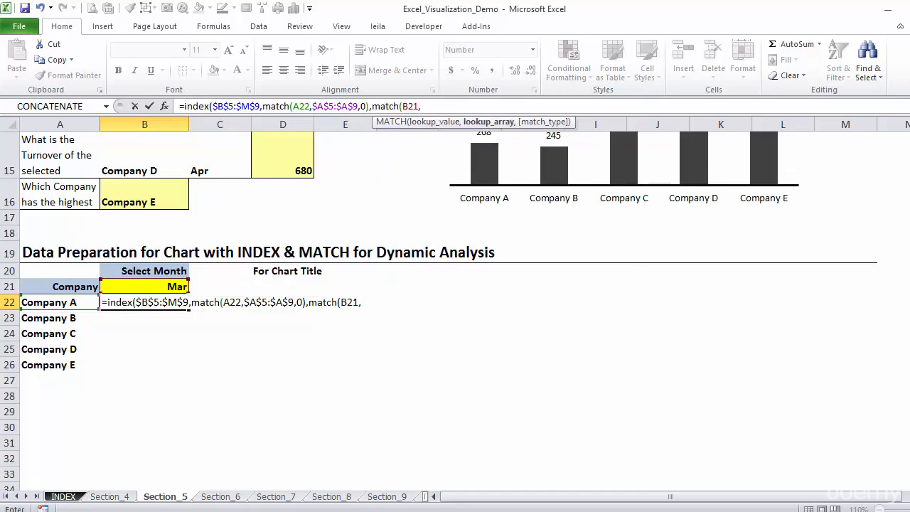
{"action": "scroll", "coordinate": [497, 249], "scroll_direction": "up", "scroll_amount": 4}
{"action": "left_click_drag", "start_coordinate": [107, 155], "coordinate": [840, 157]}
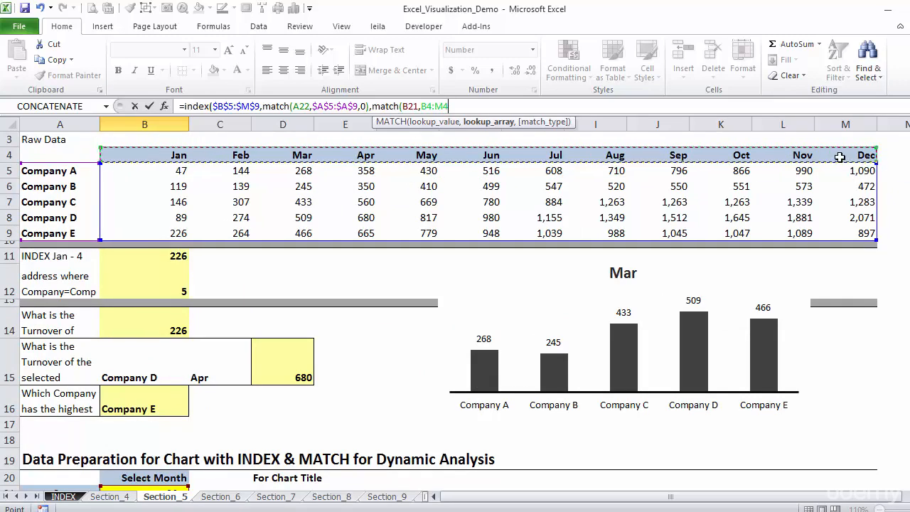
{"action": "key", "text": "F4"}
{"action": "type", "text": ","}
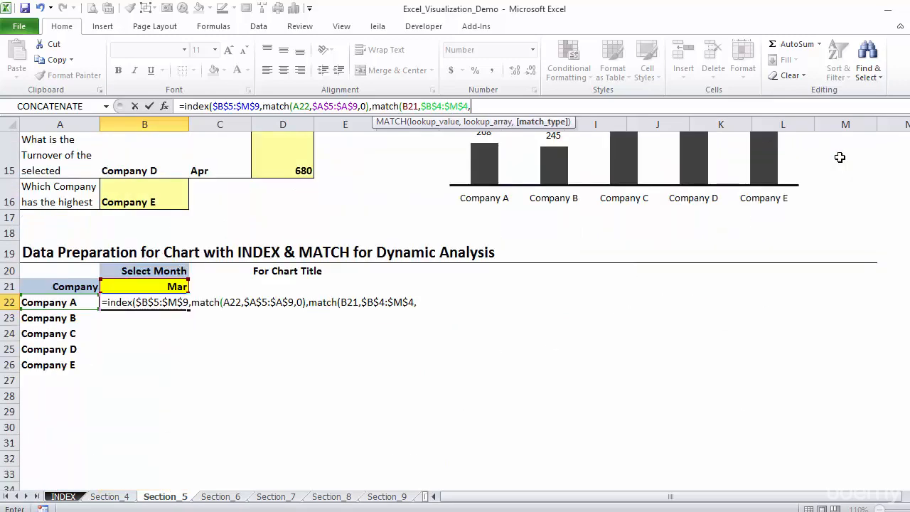
{"action": "type", "text": "0"}
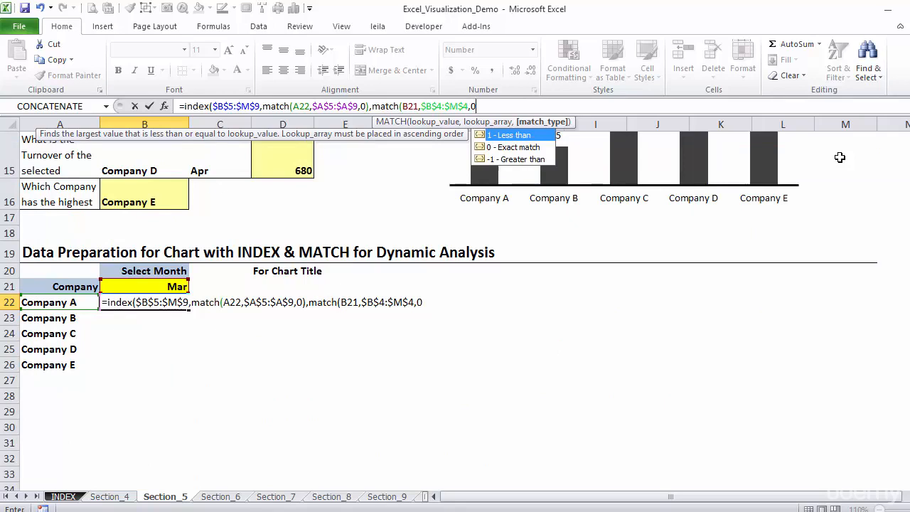
{"action": "type", "text": ")"}
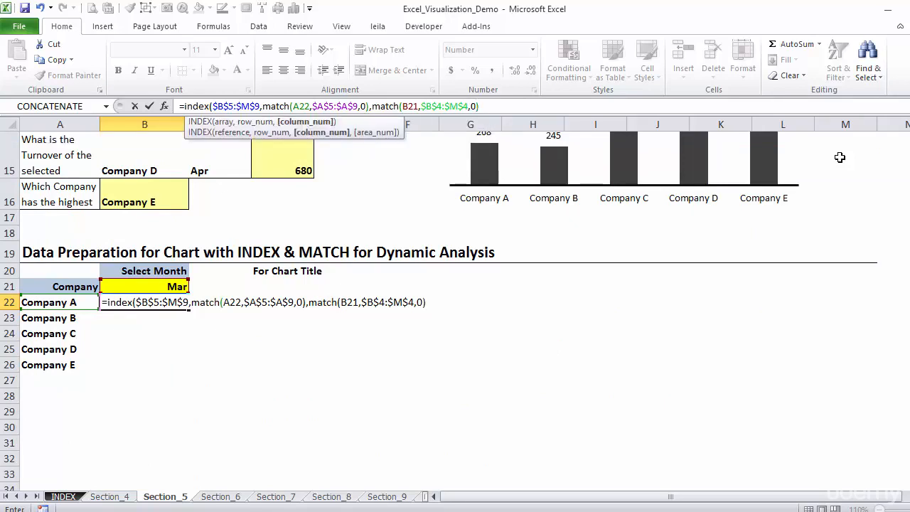
{"action": "type", "text": ")"}
{"action": "key", "text": "ctrl+Return"}
Step: Make the month reference absolute as $B$21 in the B22 formula and fill the formula down to B26
{"action": "key", "text": "F2"}
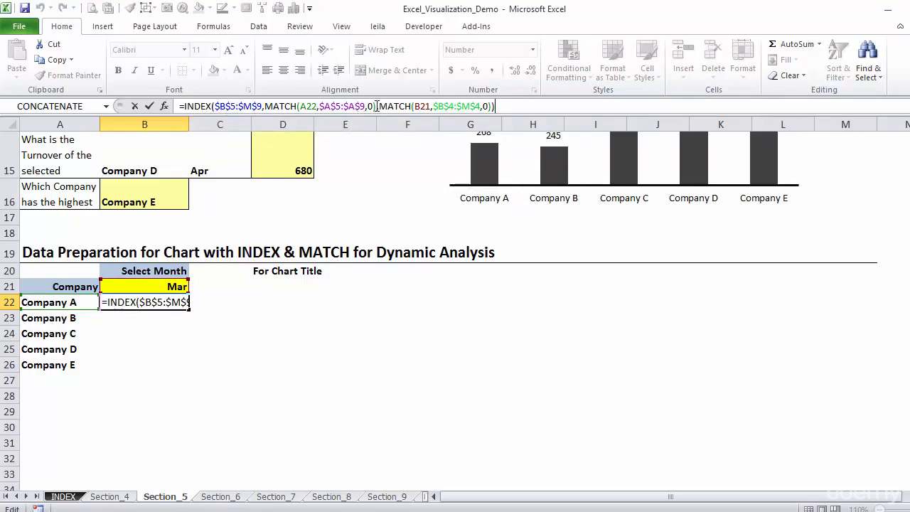
{"action": "left_click_drag", "start_coordinate": [427, 107], "coordinate": [422, 107]}
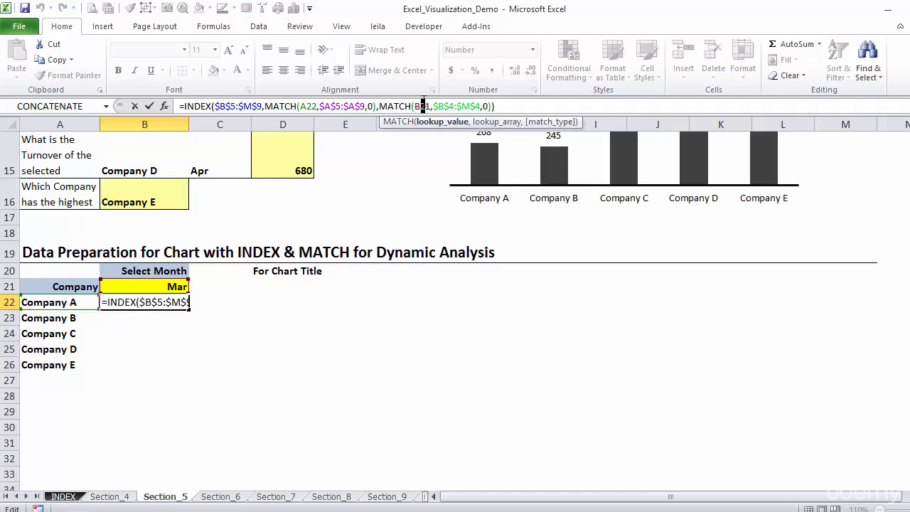
{"action": "key", "text": "F4"}
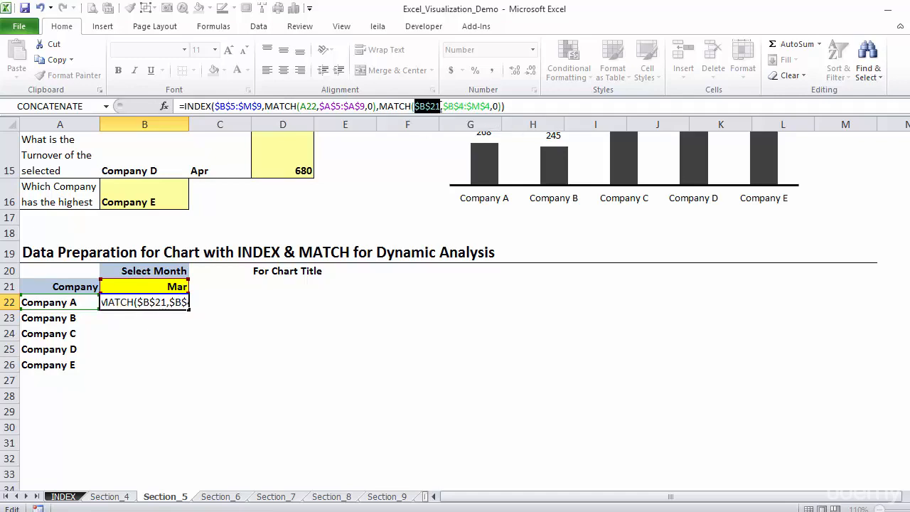
{"action": "key", "text": "ctrl+Return"}
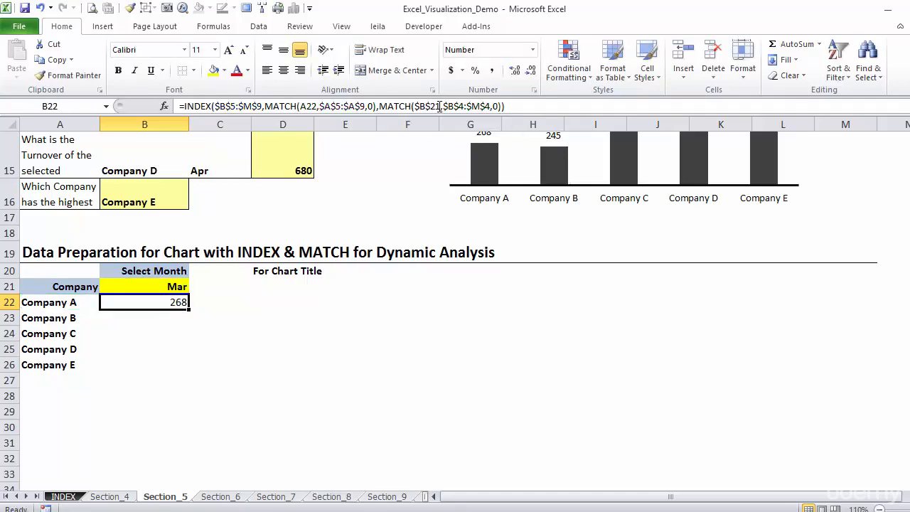
{"action": "double_click", "coordinate": [188, 309]}
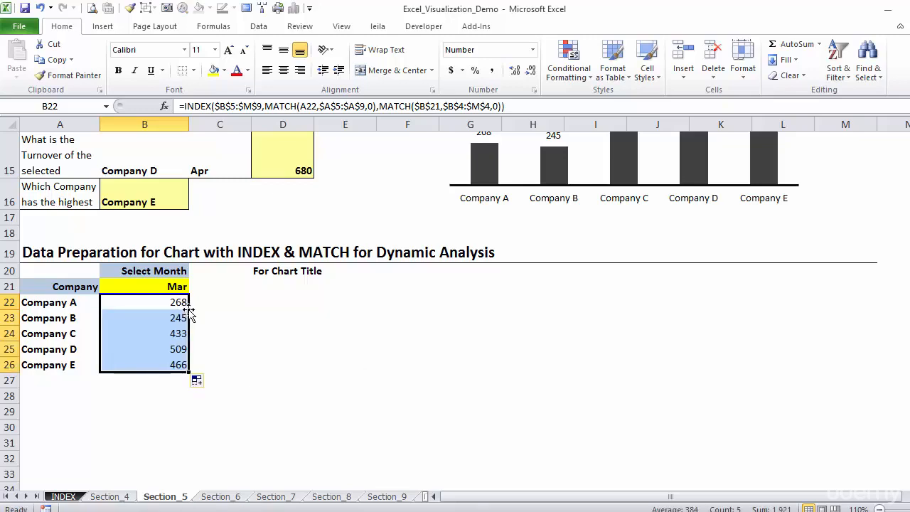
Step: Check Company D's looked-up turnover for Mar against its value in the raw data table
{"action": "left_click", "coordinate": [170, 351]}
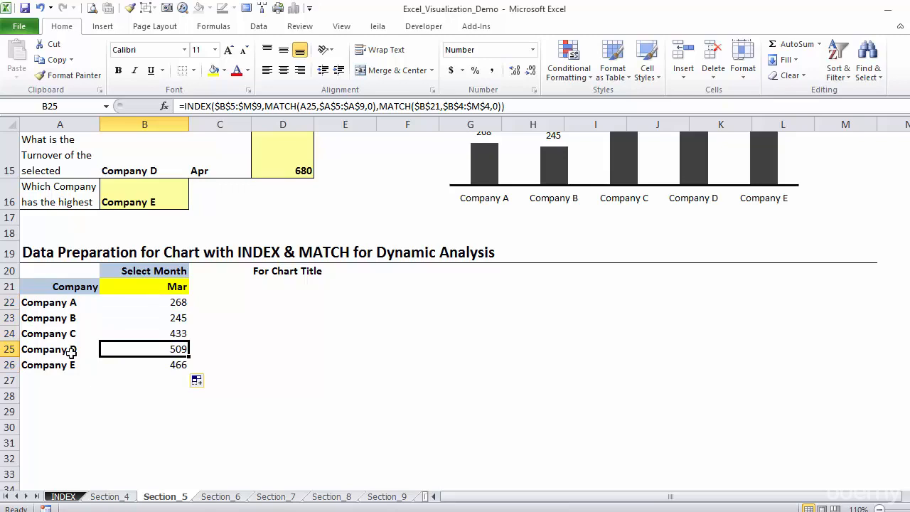
{"action": "left_click", "coordinate": [146, 288]}
{"action": "key", "text": "Up"}
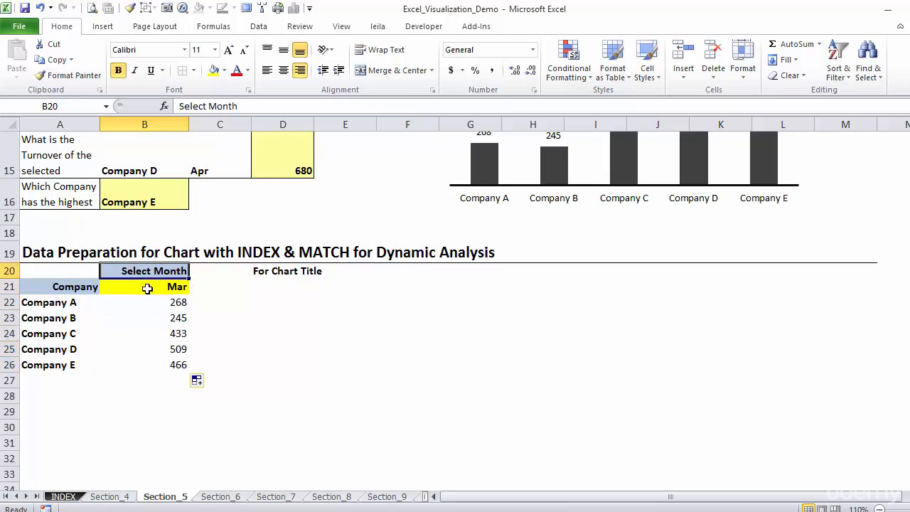
{"action": "key", "text": "Up"}
{"action": "key", "text": "Up"}
{"action": "key", "text": "Up"}
{"action": "key", "text": "Up"}
{"action": "key", "text": "Up"}
{"action": "key", "text": "Up"}
{"action": "key", "text": "Up"}
{"action": "key", "text": "Up"}
{"action": "key", "text": "Up"}
{"action": "key", "text": "Up"}
{"action": "key", "text": "Up"}
{"action": "key", "text": "Up"}
{"action": "key", "text": "Up"}
{"action": "key", "text": "Up"}
{"action": "key", "text": "Up"}
{"action": "key", "text": "Up"}
{"action": "key", "text": "Up"}
{"action": "key", "text": "Up"}
{"action": "key", "text": "Up"}
{"action": "key", "text": "Down"}
{"action": "key", "text": "Down"}
{"action": "key", "text": "Down"}
{"action": "key", "text": "Down"}
{"action": "key", "text": "Down"}
{"action": "key", "text": "Down"}
{"action": "key", "text": "Down"}
{"action": "key", "text": "Right"}
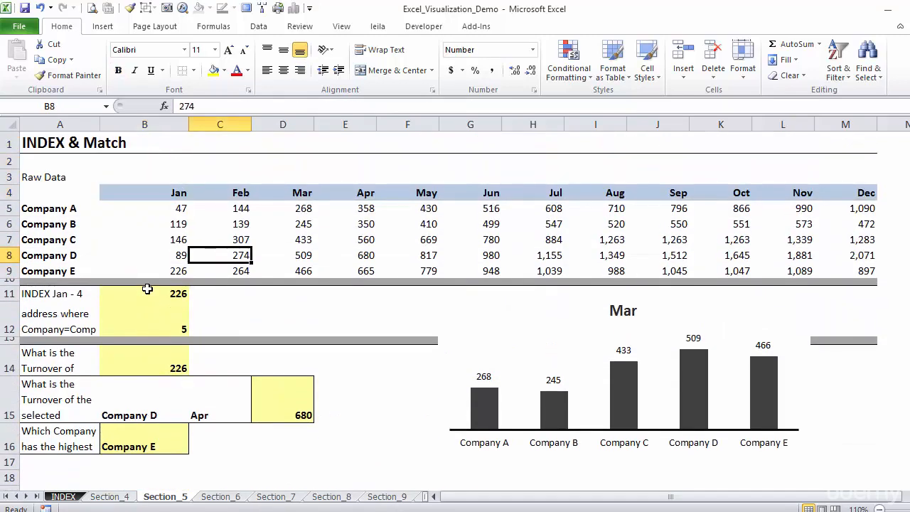
{"action": "key", "text": "Right"}
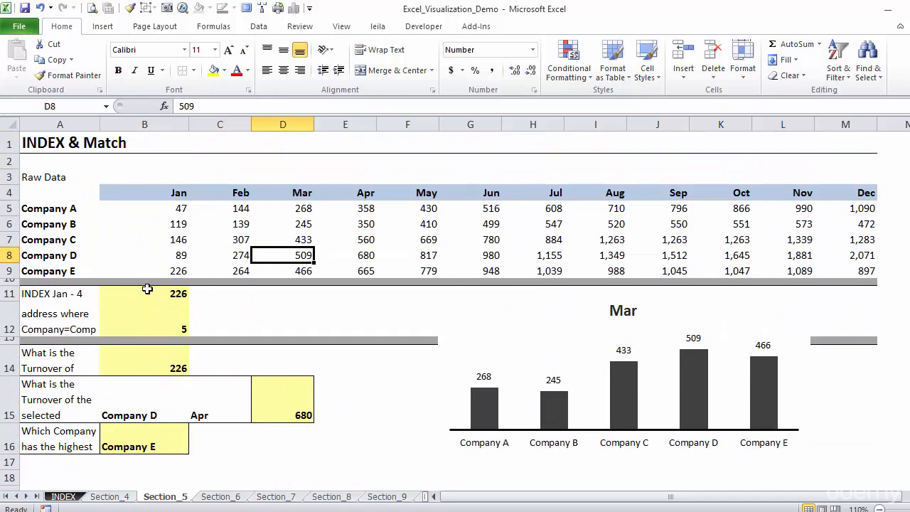
{"action": "key", "text": "Down"}
{"action": "key", "text": "Down"}
{"action": "key", "text": "Down"}
{"action": "key", "text": "Down"}
{"action": "key", "text": "Down"}
{"action": "key", "text": "Down"}
{"action": "key", "text": "Down"}
{"action": "key", "text": "Down"}
{"action": "key", "text": "Down"}
{"action": "key", "text": "Down"}
{"action": "key", "text": "Down"}
{"action": "key", "text": "Down"}
{"action": "key", "text": "Down"}
{"action": "key", "text": "Down"}
{"action": "key", "text": "Down"}
{"action": "key", "text": "Down"}
{"action": "key", "text": "Down"}
{"action": "key", "text": "Down"}
{"action": "key", "text": "Down"}
{"action": "key", "text": "Down"}
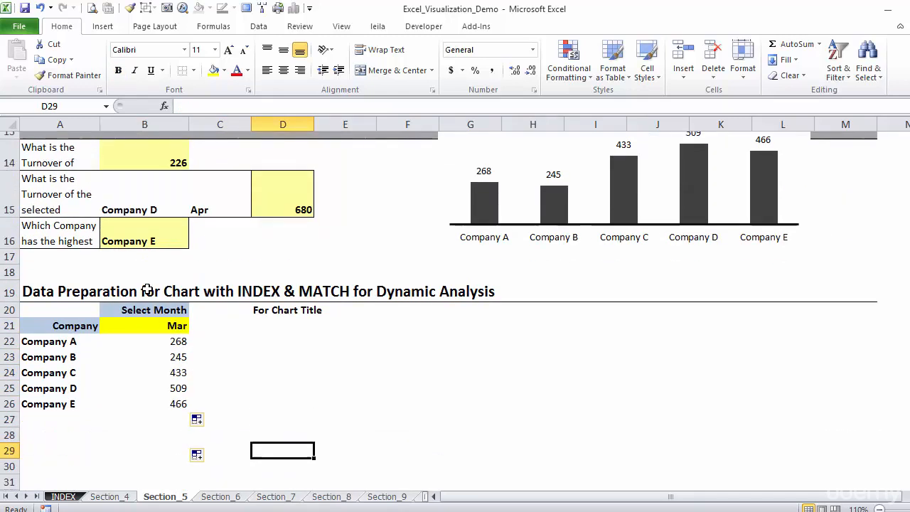
Step: Test the month selector in B21 with May and leave it set to Jul
{"action": "left_click", "coordinate": [165, 328]}
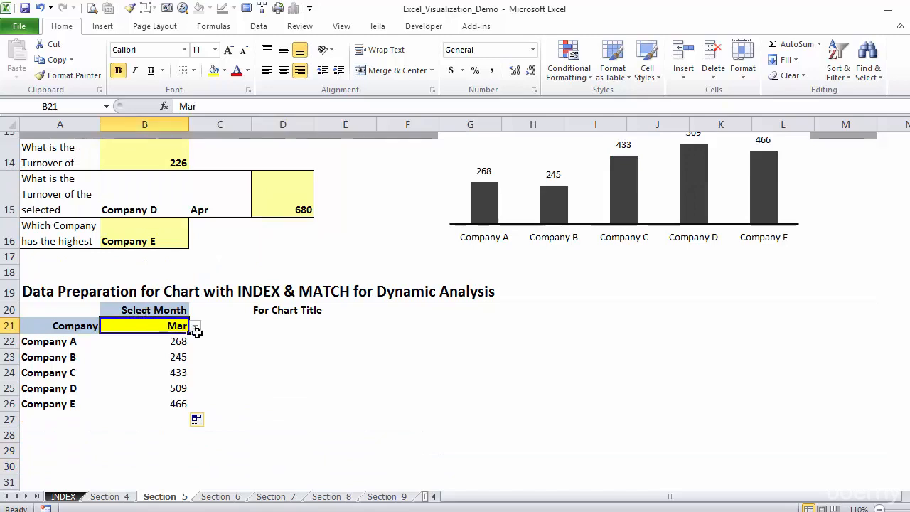
{"action": "left_click", "coordinate": [195, 326]}
{"action": "left_click", "coordinate": [180, 352]}
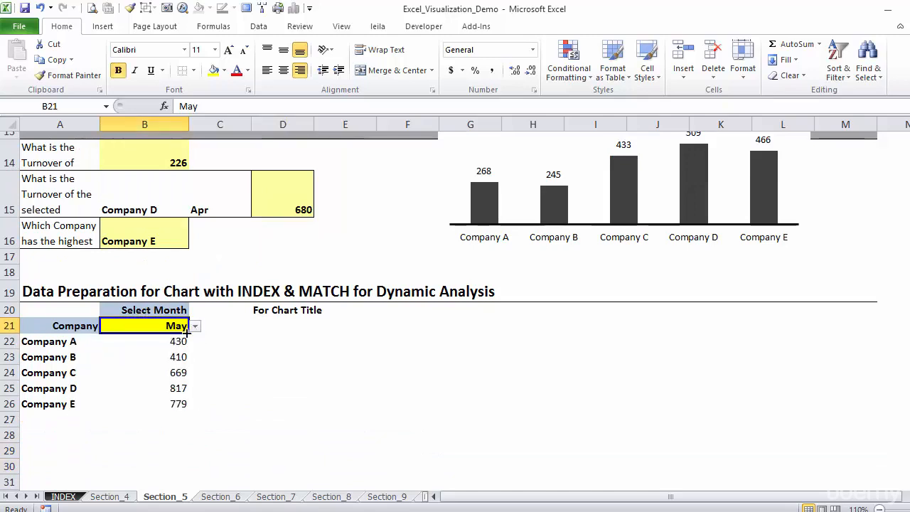
{"action": "left_click", "coordinate": [195, 327]}
{"action": "left_click", "coordinate": [171, 357]}
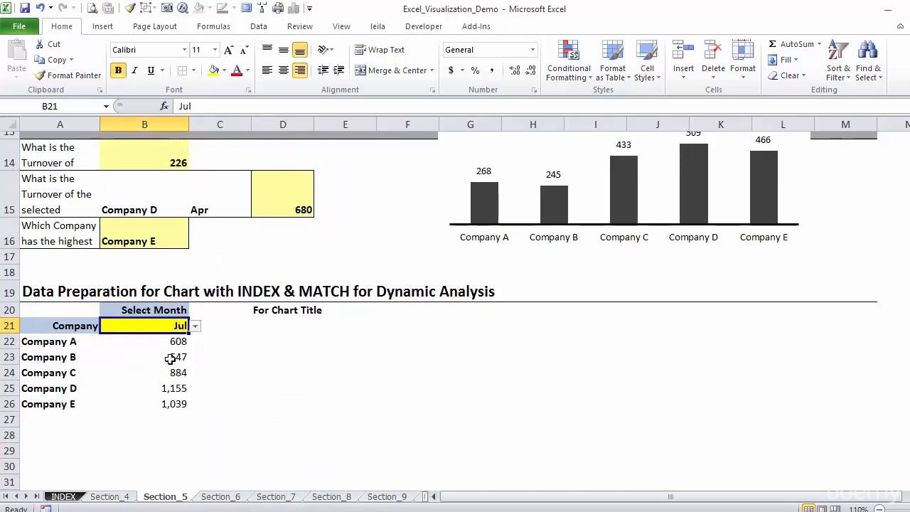
{"action": "left_click", "coordinate": [222, 358]}
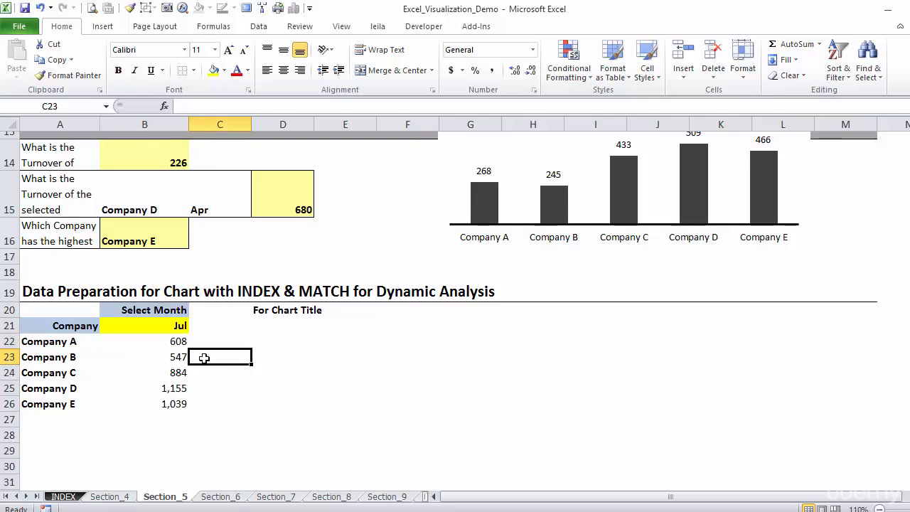
Step: Insert a 2-D clustered column chart from A21:B26 and move it next to the data, below the section heading
{"action": "left_click_drag", "start_coordinate": [79, 327], "coordinate": [154, 401]}
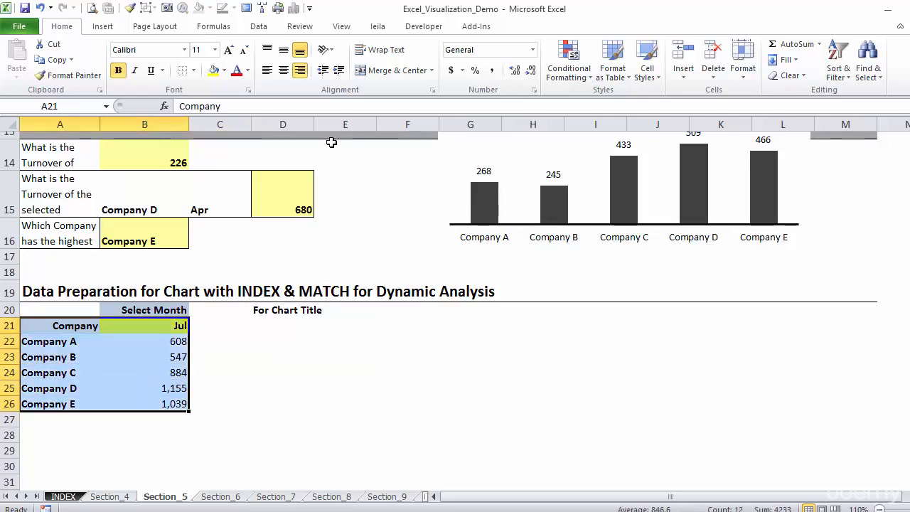
{"action": "left_click", "coordinate": [115, 29]}
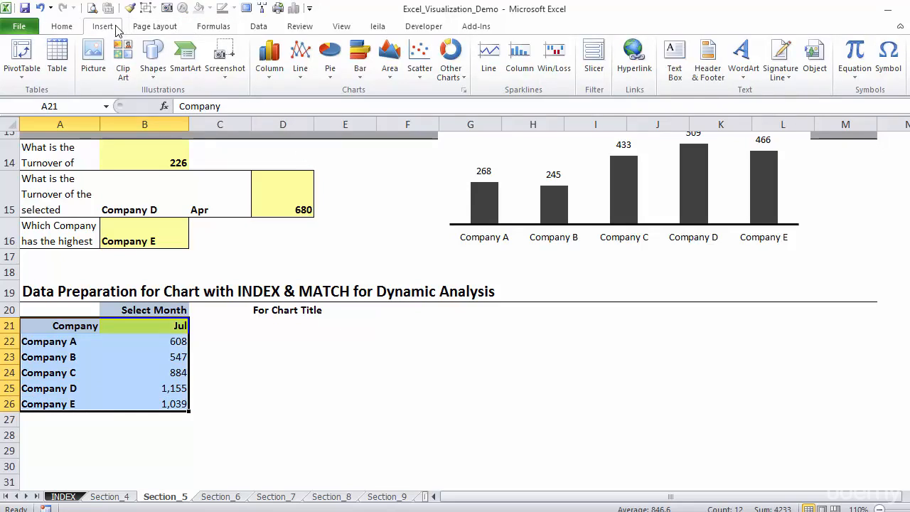
{"action": "left_click", "coordinate": [281, 71]}
{"action": "left_click", "coordinate": [275, 116]}
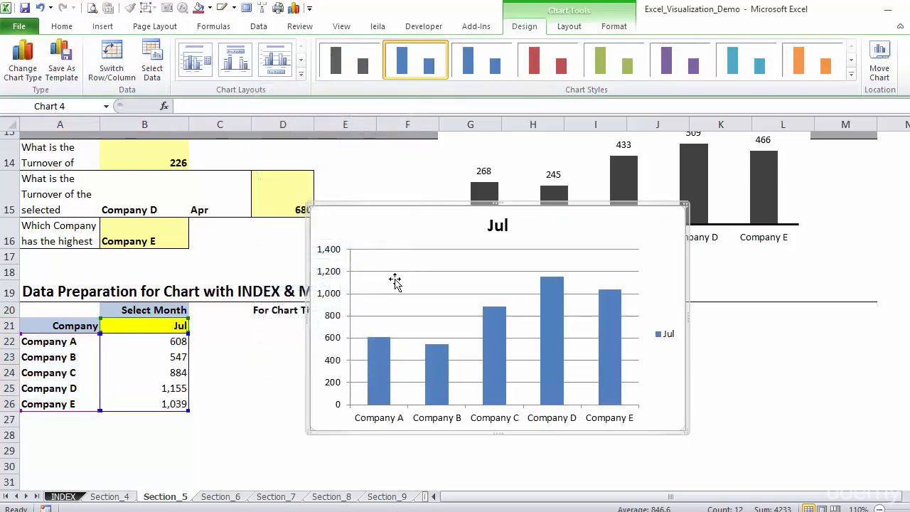
{"action": "left_click_drag", "start_coordinate": [421, 218], "coordinate": [444, 334]}
{"action": "left_click_drag", "start_coordinate": [909, 293], "coordinate": [909, 306]}
Step: Delete the legend and the horizontal gridlines from the new column chart
{"action": "left_click", "coordinate": [690, 305]}
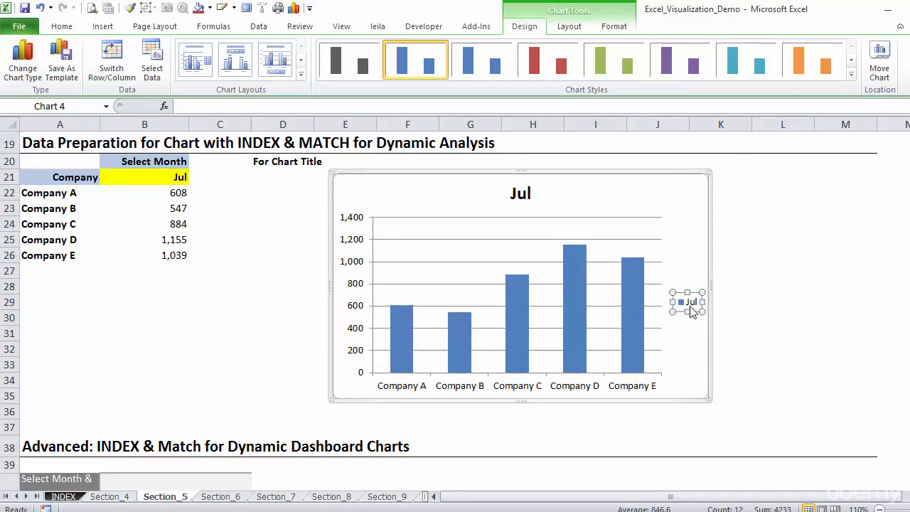
{"action": "key", "text": "Delete"}
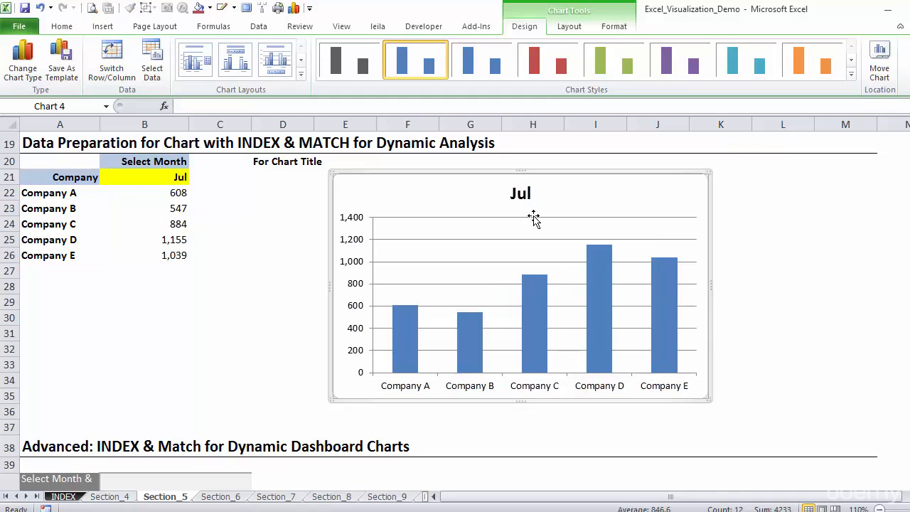
{"action": "left_click", "coordinate": [534, 240]}
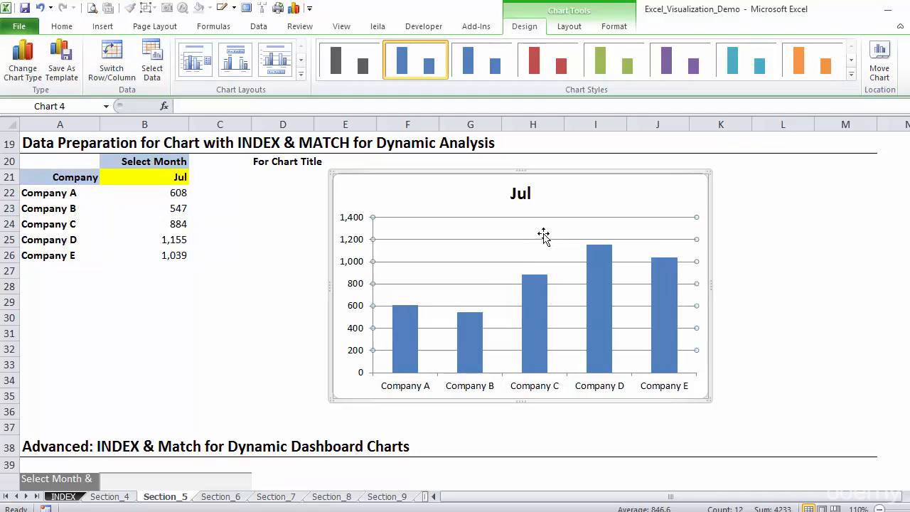
{"action": "key", "text": "Delete"}
Step: Apply the dark grey chart style to the columns and delete the vertical value axis
{"action": "left_click", "coordinate": [542, 302]}
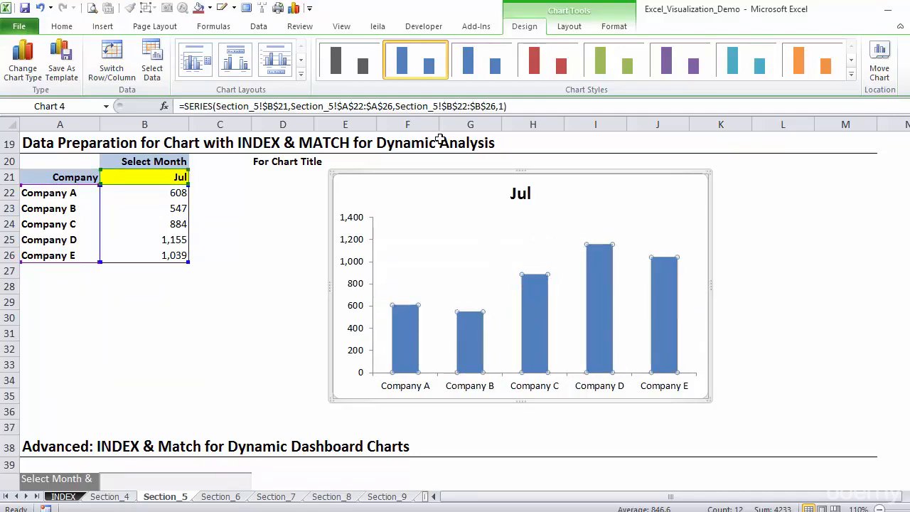
{"action": "left_click", "coordinate": [349, 59]}
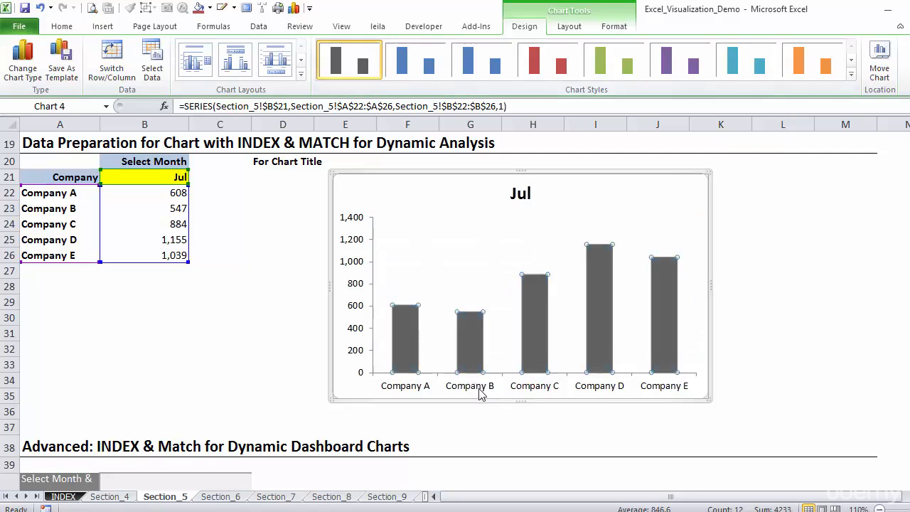
{"action": "left_click", "coordinate": [353, 304]}
{"action": "key", "text": "Delete"}
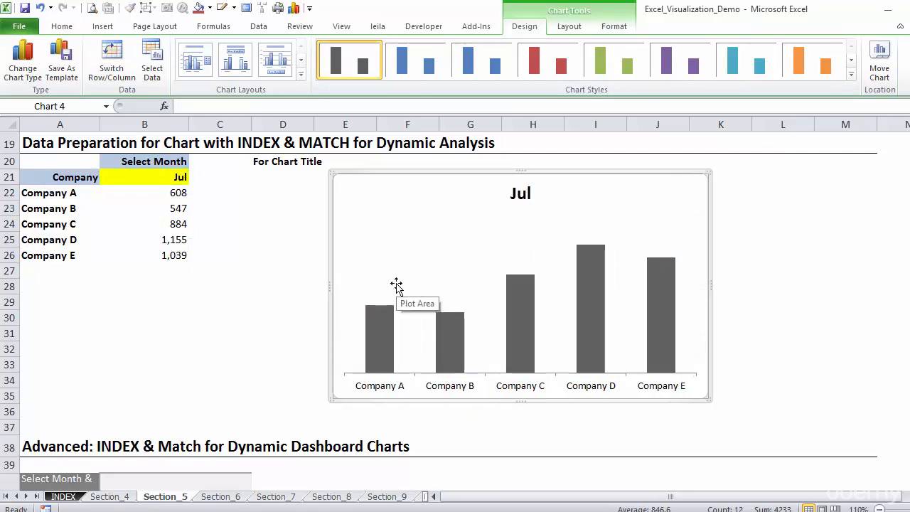
Step: Add data labels to the column series of the company turnover chart
{"action": "left_click", "coordinate": [453, 335]}
{"action": "right_click", "coordinate": [453, 335]}
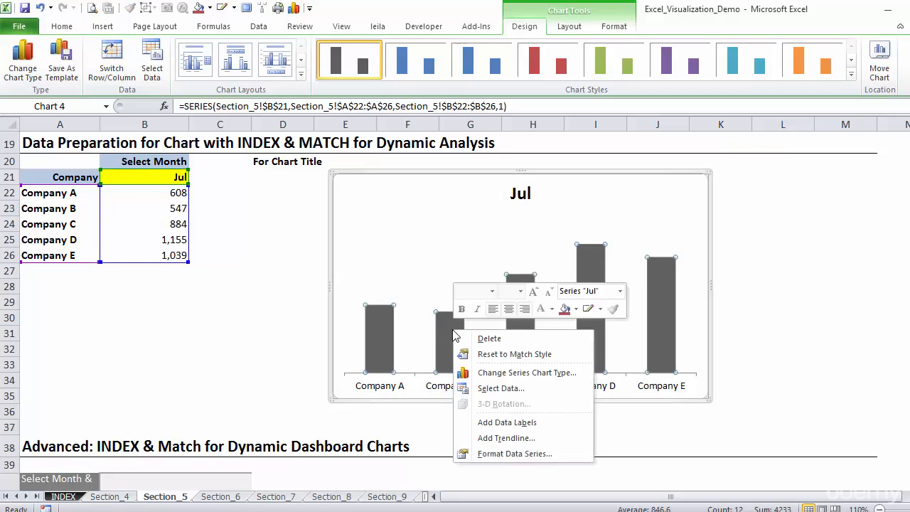
{"action": "left_click", "coordinate": [502, 421]}
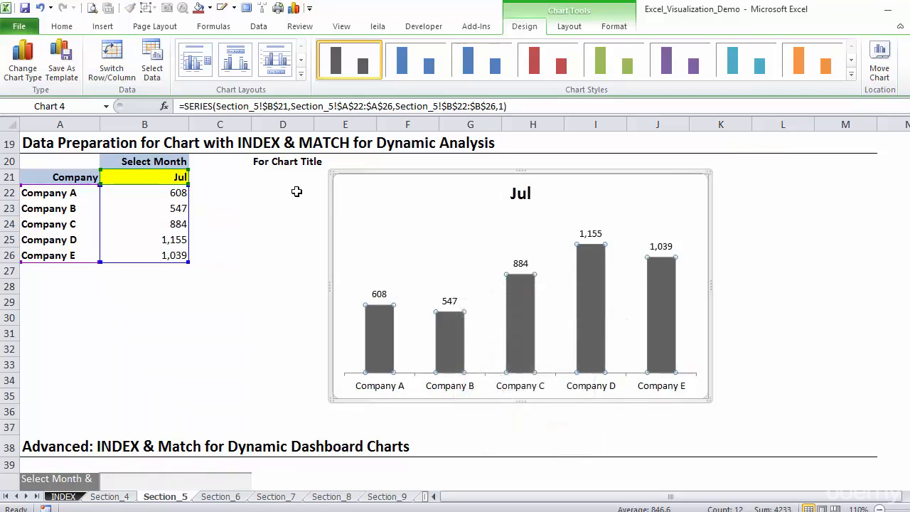
Step: Test the chart's response to the month selector in B21 with Aug and Sep, and return it to Jul
{"action": "left_click", "coordinate": [178, 178]}
{"action": "left_click", "coordinate": [195, 177]}
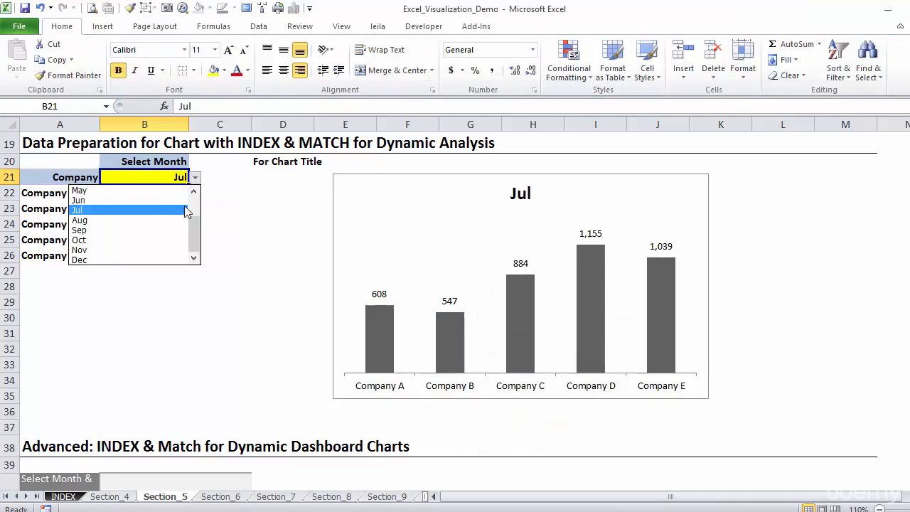
{"action": "left_click", "coordinate": [177, 221]}
{"action": "left_click", "coordinate": [195, 177]}
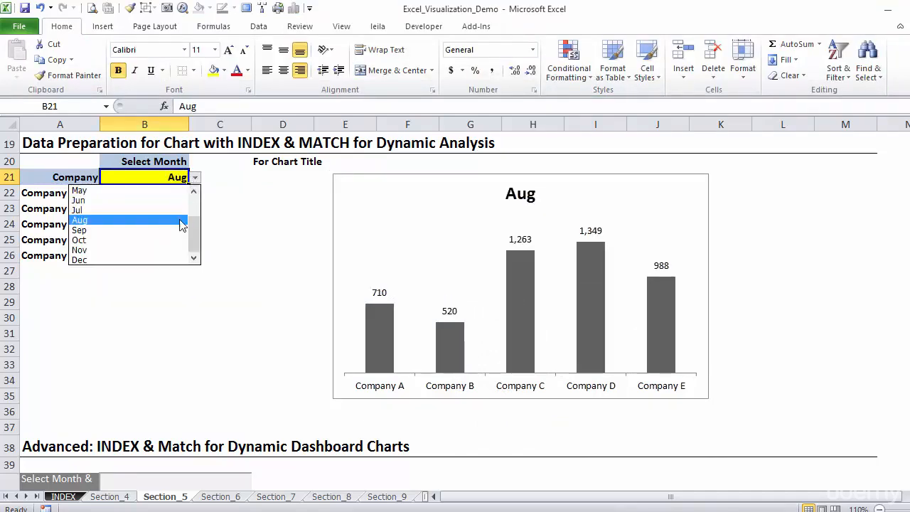
{"action": "left_click", "coordinate": [179, 226]}
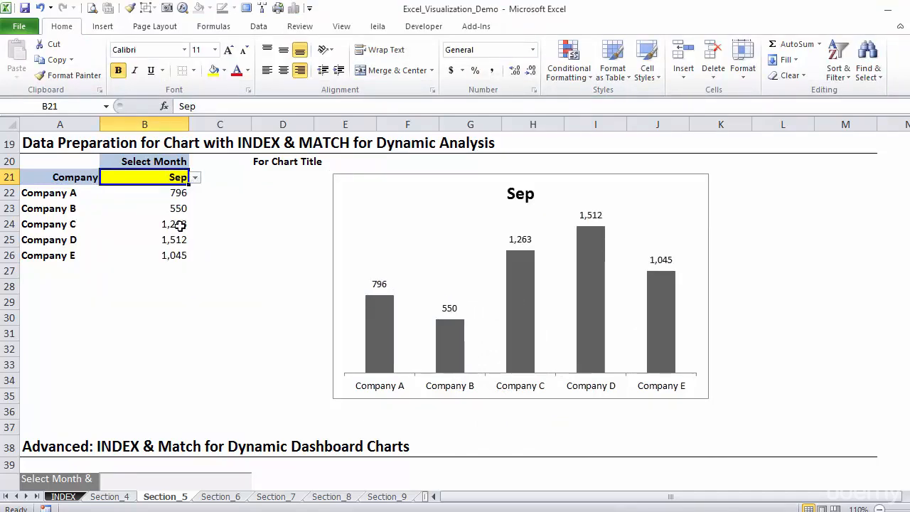
{"action": "left_click", "coordinate": [263, 173]}
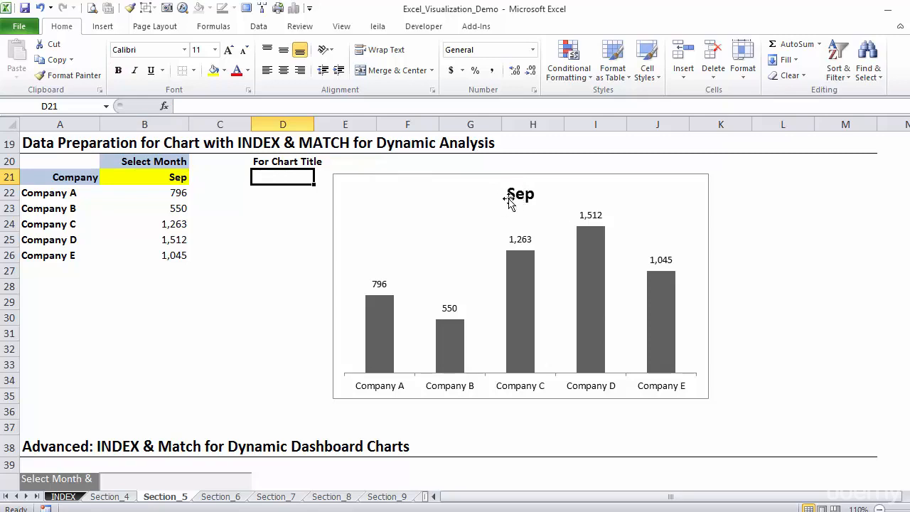
{"action": "left_click", "coordinate": [163, 177]}
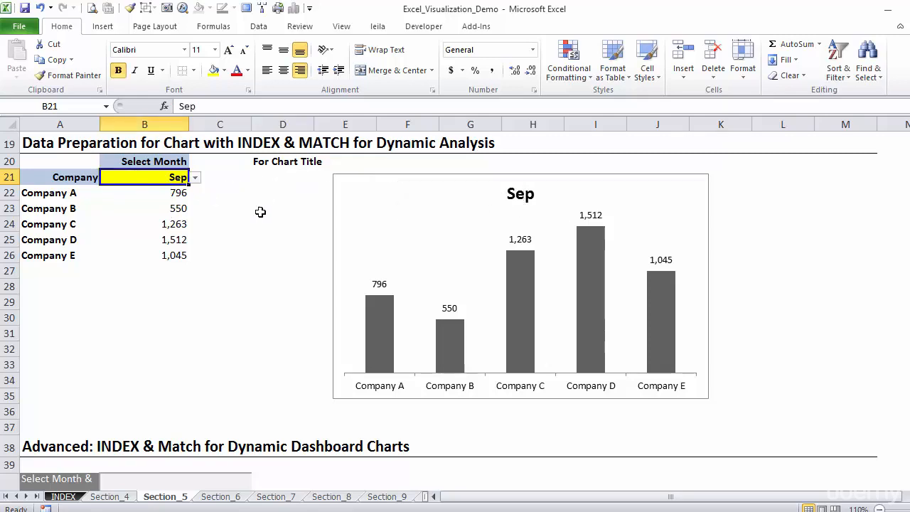
{"action": "left_click", "coordinate": [195, 177]}
{"action": "left_click", "coordinate": [181, 216]}
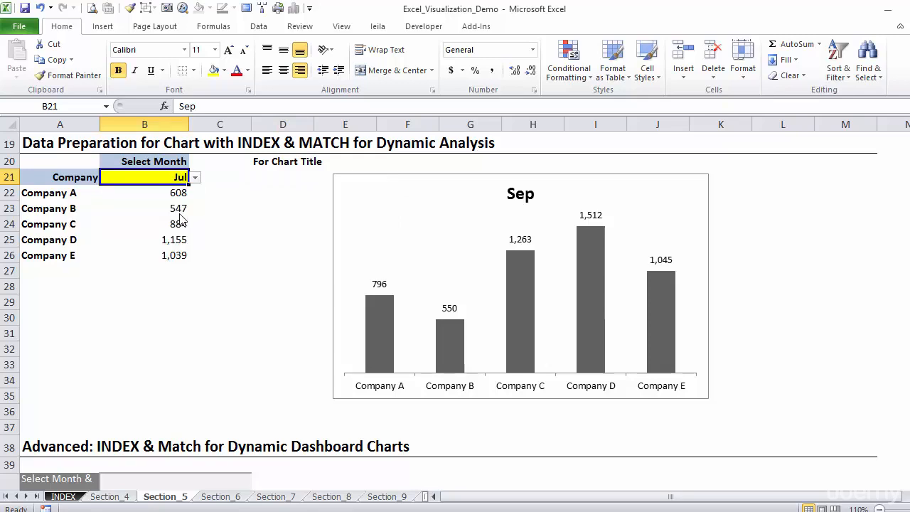
Step: Try to enter the formula ="Month: "&Section_5!$B$21 directly in the chart title
{"action": "left_click", "coordinate": [259, 175]}
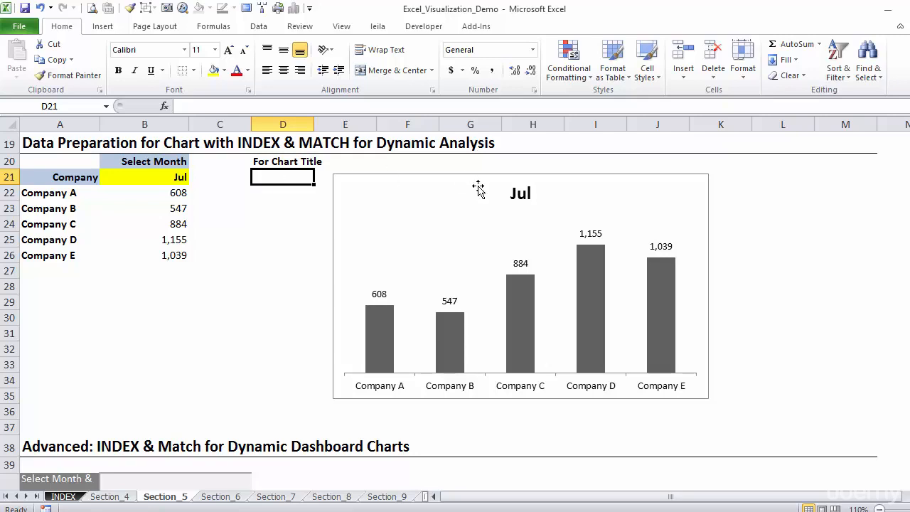
{"action": "left_click", "coordinate": [519, 191]}
{"action": "type", "text": "="}
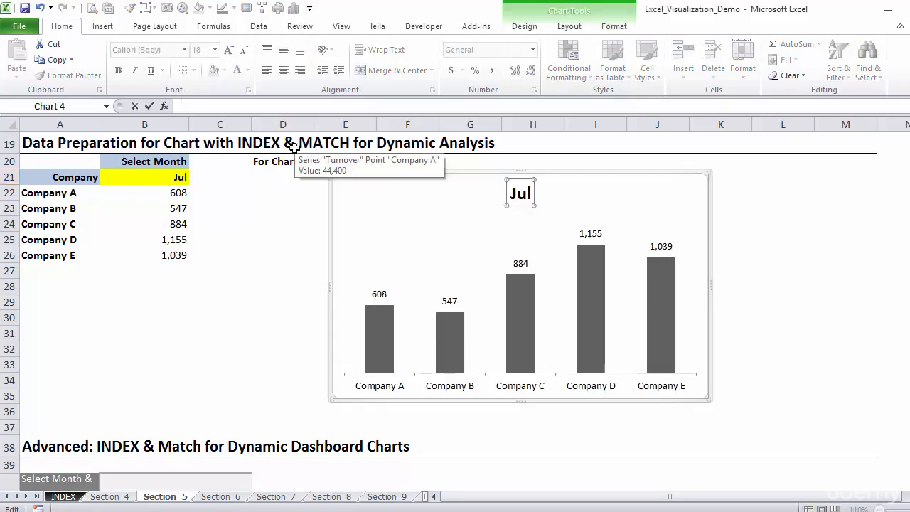
{"action": "type", "text": "=\"Month"}
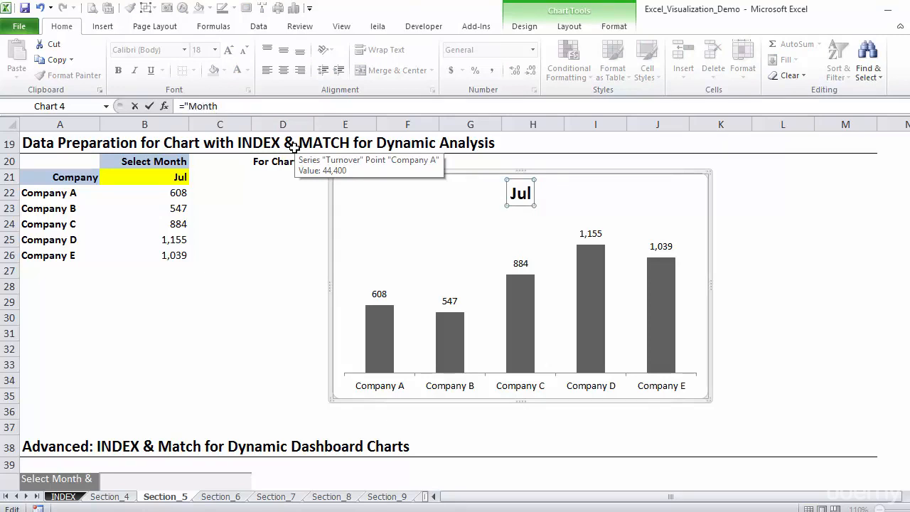
{"action": "type", "text": ": \"&"}
{"action": "left_click", "coordinate": [180, 179]}
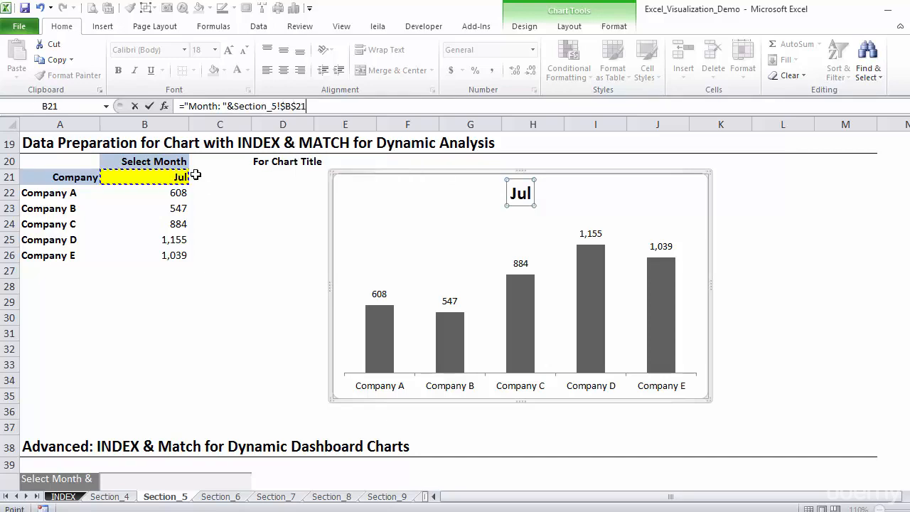
{"action": "key", "text": "Return"}
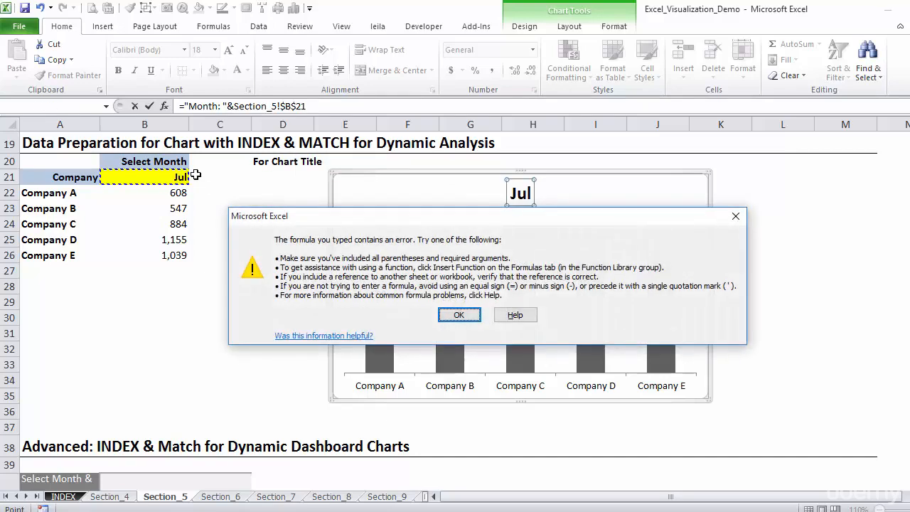
{"action": "key", "text": "Escape"}
{"action": "key", "text": "Escape"}
Step: Enter the chart title formula ="Month: "&B21 in D21 under the For Chart Title heading
{"action": "left_click", "coordinate": [262, 176]}
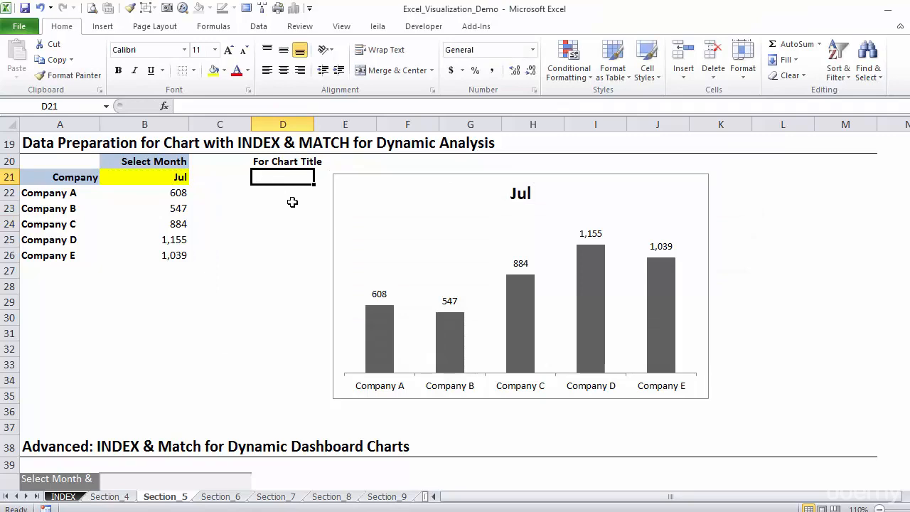
{"action": "type", "text": "="}
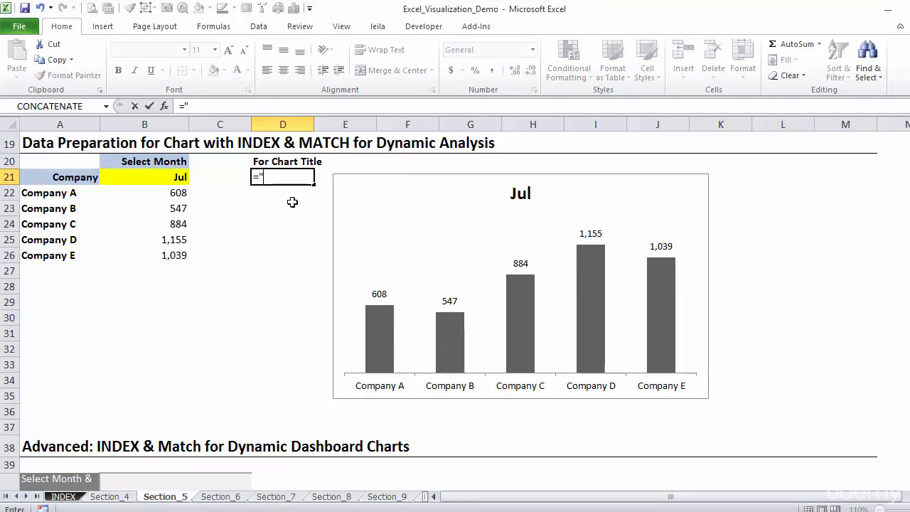
{"action": "type", "text": "\"Month"}
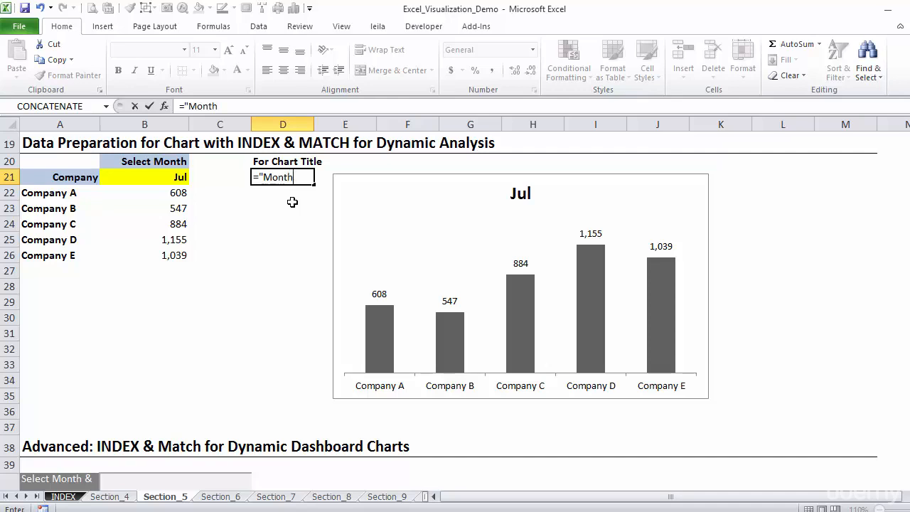
{"action": "type", "text": "\"&"}
{"action": "left_click", "coordinate": [170, 177]}
{"action": "key", "text": "ctrl+Return"}
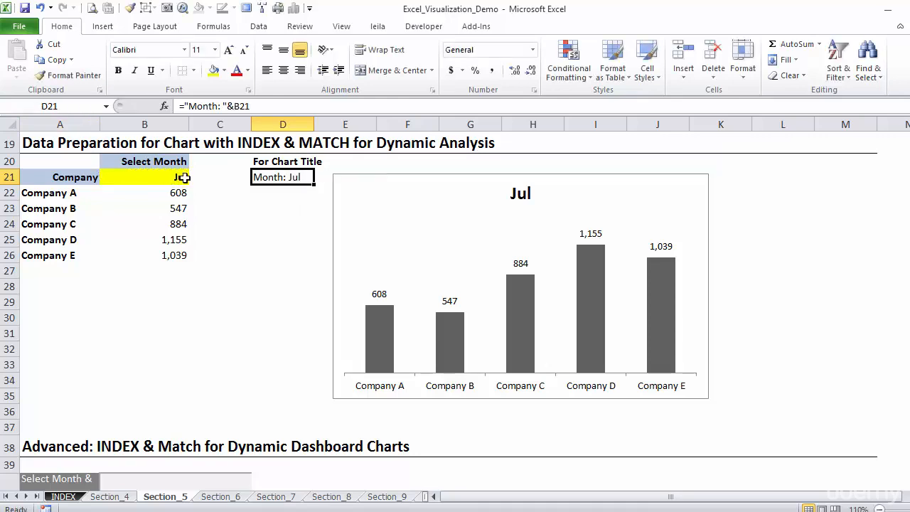
Step: Link the chart title to the title text cell with the reference =Section_5!$D$21
{"action": "left_click", "coordinate": [523, 195]}
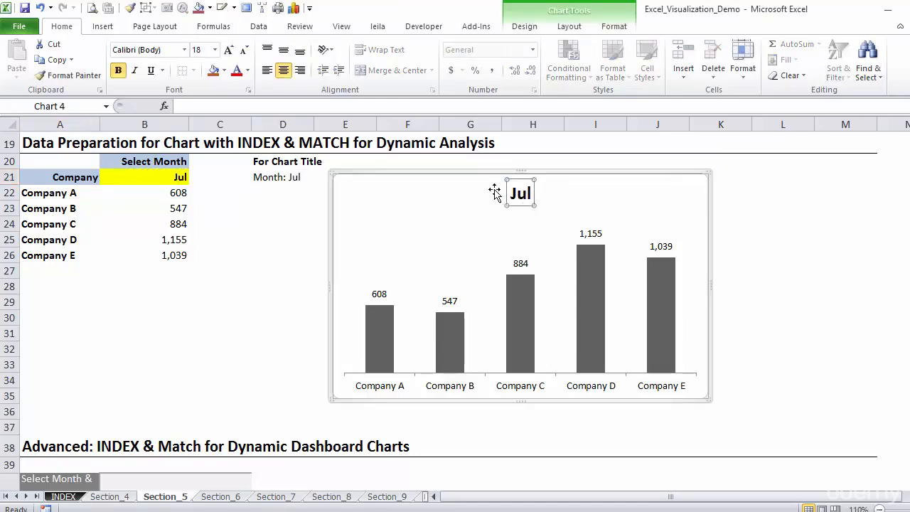
{"action": "left_click", "coordinate": [256, 106]}
{"action": "type", "text": "="}
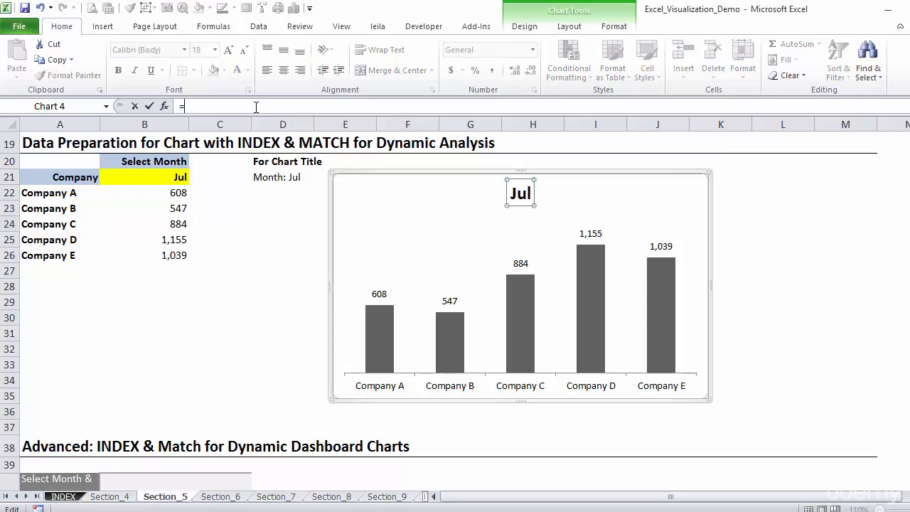
{"action": "left_click", "coordinate": [259, 177]}
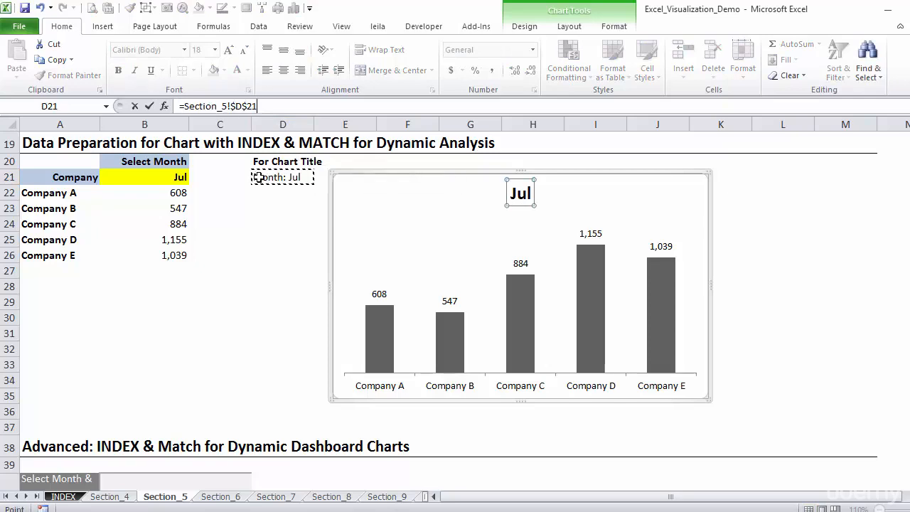
{"action": "key", "text": "Return"}
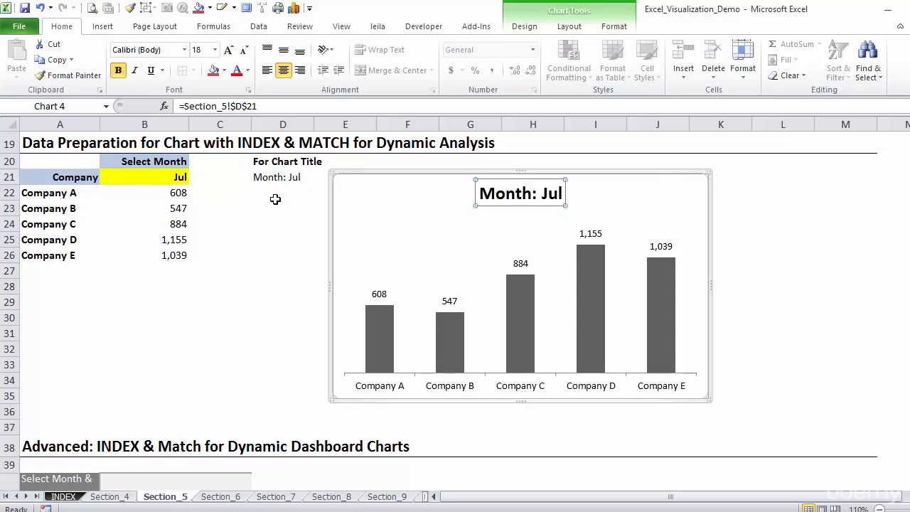
Step: Review the formula in D21 that supplies the linked chart title
{"action": "left_click", "coordinate": [283, 192]}
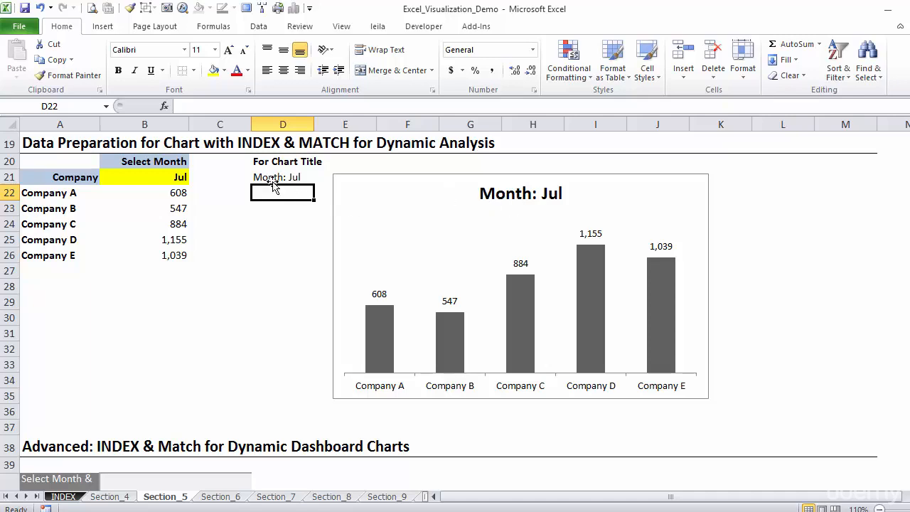
{"action": "left_click", "coordinate": [273, 178]}
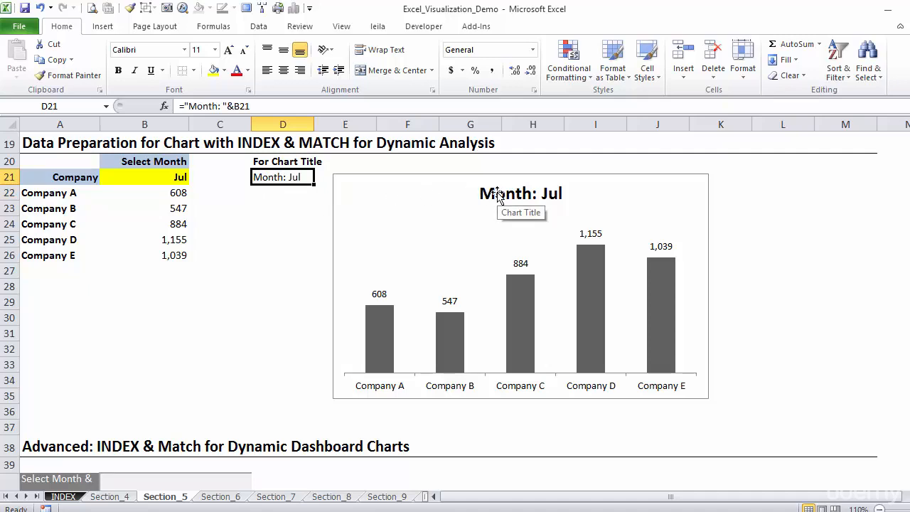
{"action": "left_click", "coordinate": [265, 200]}
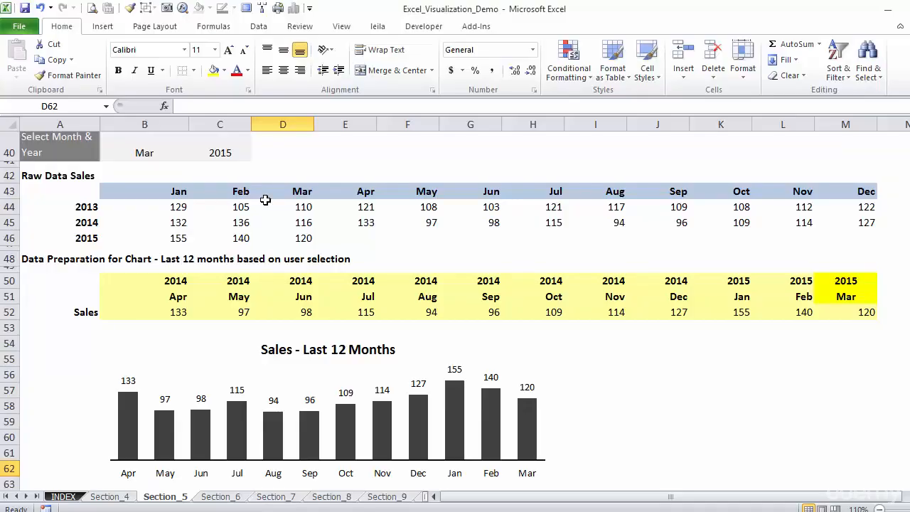
{"action": "key", "text": "Up"}
{"action": "key", "text": "Up"}
{"action": "key", "text": "Up"}
{"action": "key", "text": "Up"}
{"action": "key", "text": "Up"}
{"action": "key", "text": "Up"}
{"action": "key", "text": "Up"}
{"action": "key", "text": "Up"}
{"action": "key", "text": "Up"}
{"action": "key", "text": "Up"}
{"action": "key", "text": "Up"}
{"action": "key", "text": "Up"}
{"action": "key", "text": "Up"}
{"action": "key", "text": "Up"}
{"action": "key", "text": "Up"}
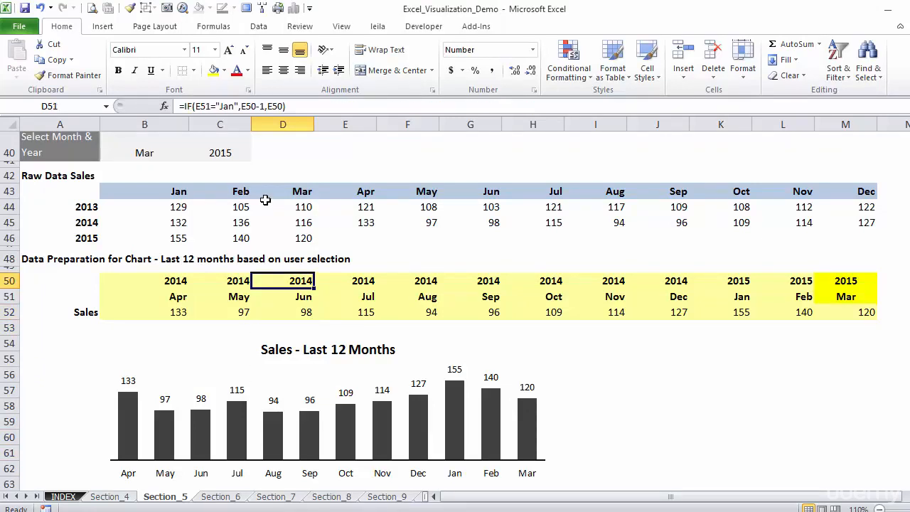
{"action": "key", "text": "Up"}
{"action": "key", "text": "Up"}
{"action": "key", "text": "Up"}
{"action": "key", "text": "Up"}
{"action": "key", "text": "Up"}
{"action": "key", "text": "Up"}
{"action": "key", "text": "Up"}
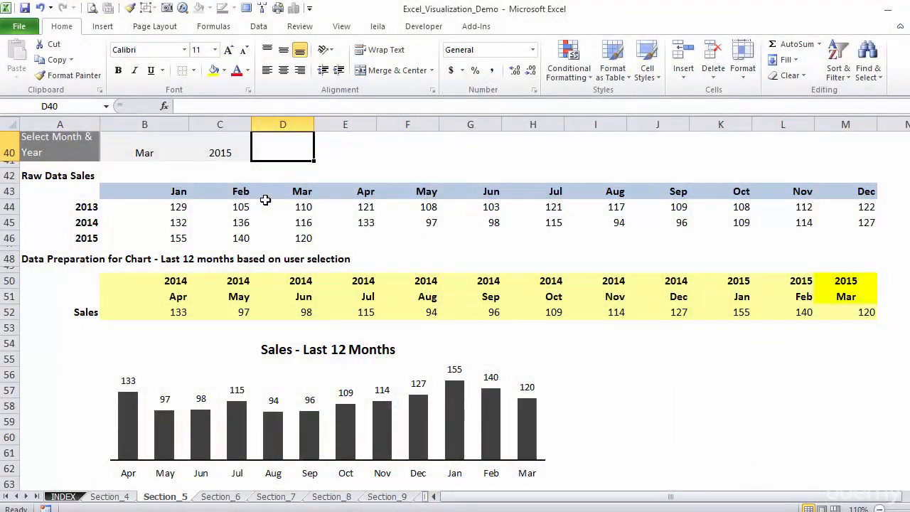
Step: Set the selected month in B40 to Jul and the selected year in C40 to 2014
{"action": "key", "text": "Left"}
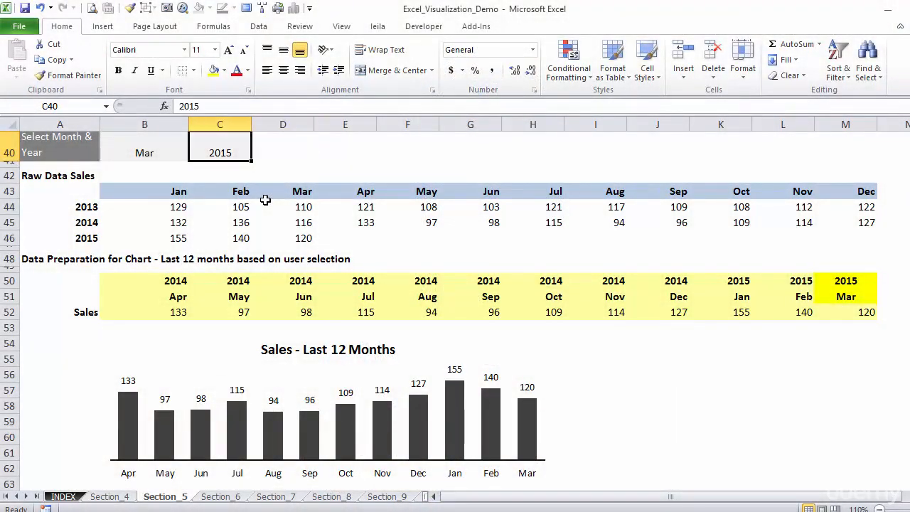
{"action": "key", "text": "Left"}
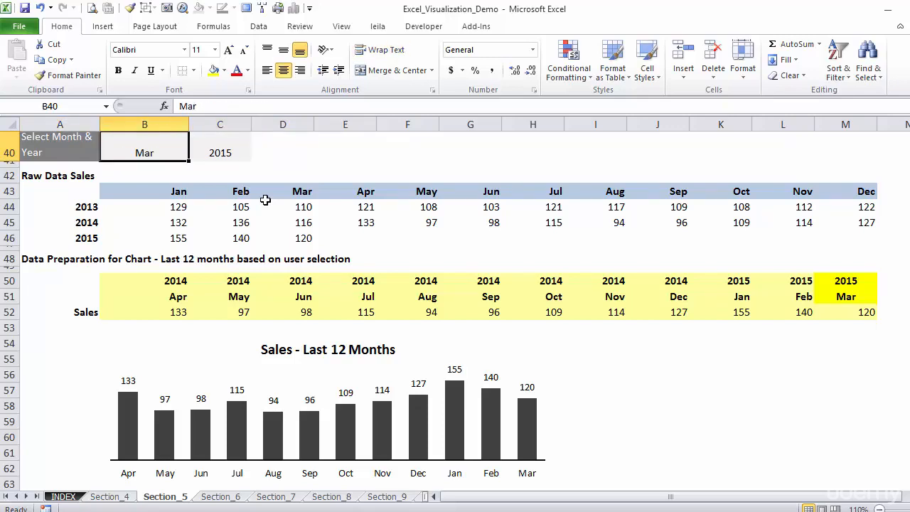
{"action": "type", "text": "Jul"}
{"action": "key", "text": "Return"}
{"action": "key", "text": "Right"}
{"action": "key", "text": "Right"}
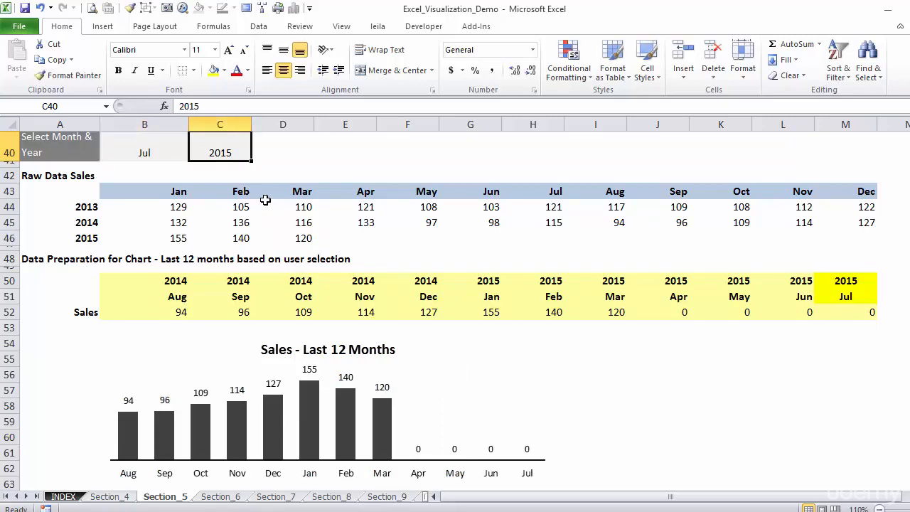
{"action": "key", "text": "Left"}
{"action": "type", "text": "2014"}
{"action": "key", "text": "Return"}
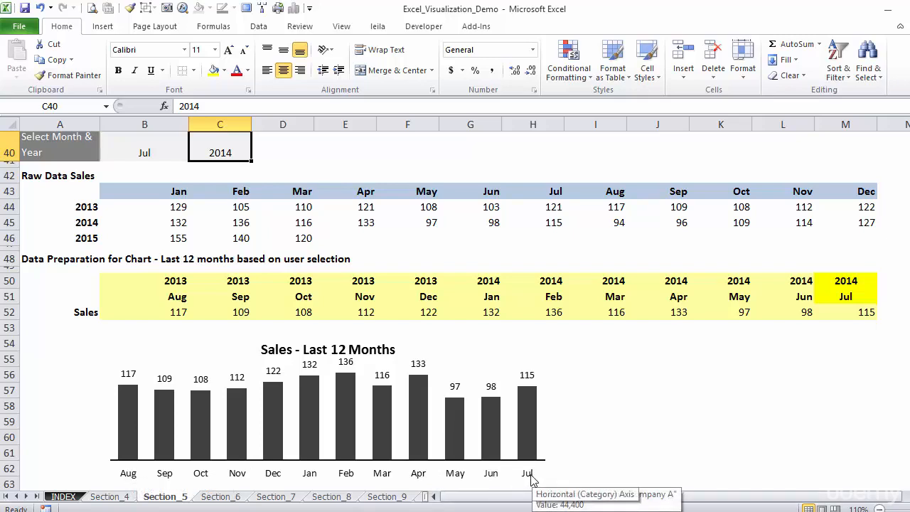
Step: Check the chart series' source ranges, and clear the year, month and sales formulas from B50:M52
{"action": "left_click", "coordinate": [458, 411]}
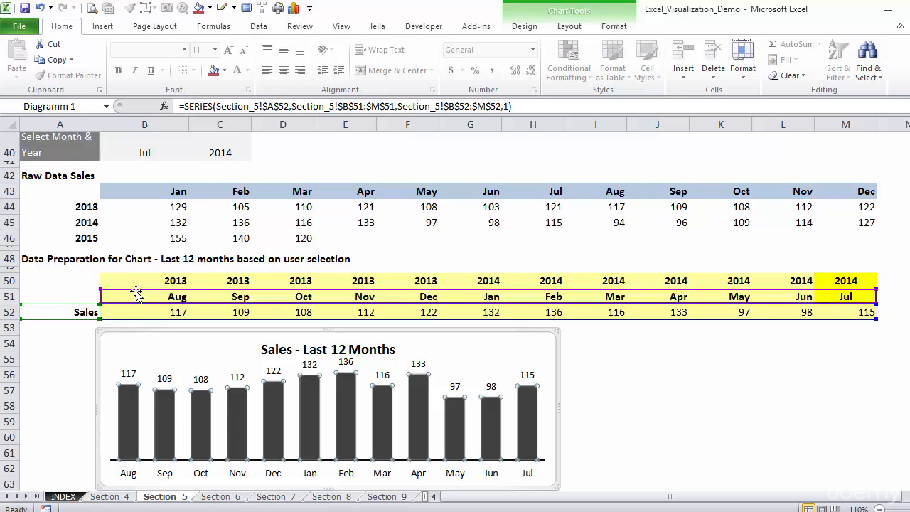
{"action": "left_click", "coordinate": [227, 302]}
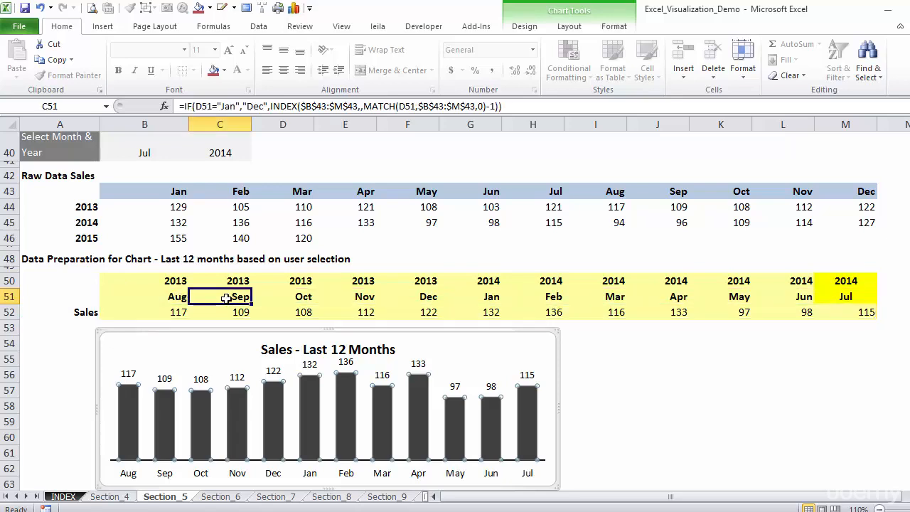
{"action": "left_click_drag", "start_coordinate": [124, 283], "coordinate": [844, 310]}
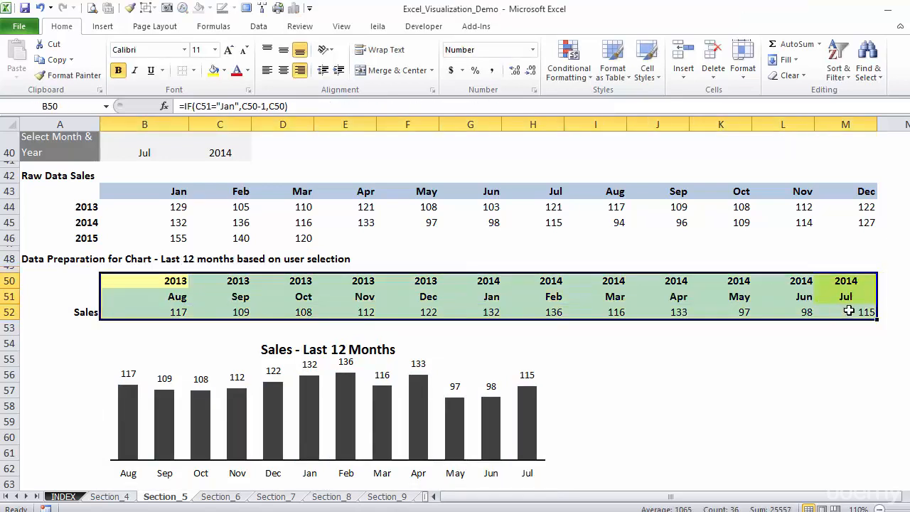
{"action": "key", "text": "Delete"}
{"action": "key", "text": "Left"}
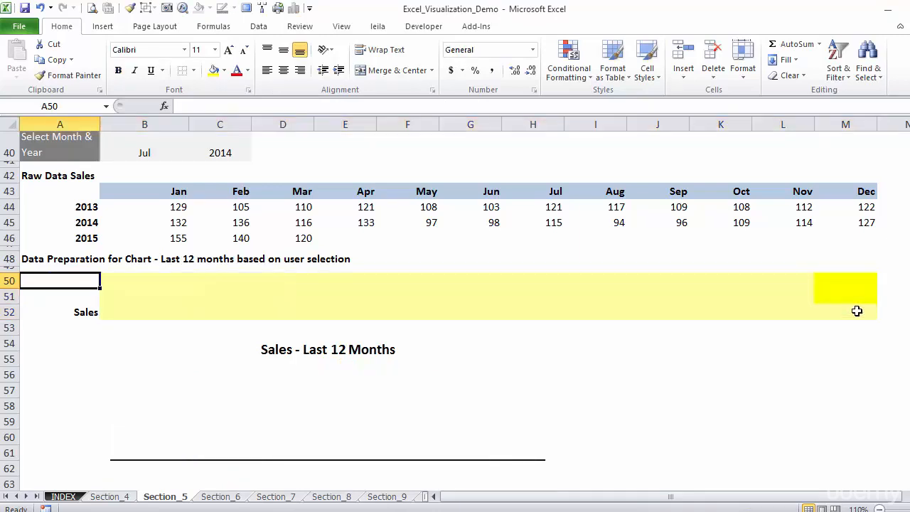
Step: Link M51 to the selected month with =B40 and M50 to the selected year with =C40
{"action": "left_click", "coordinate": [849, 297]}
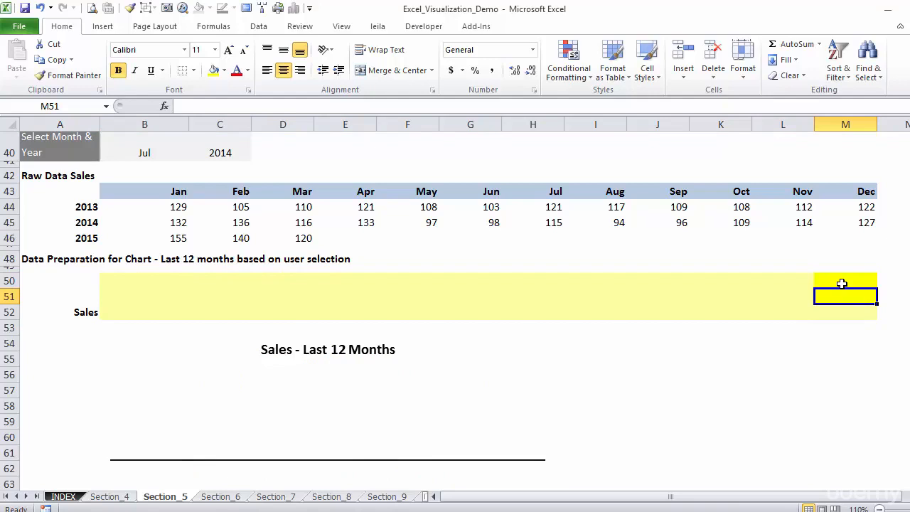
{"action": "type", "text": "="}
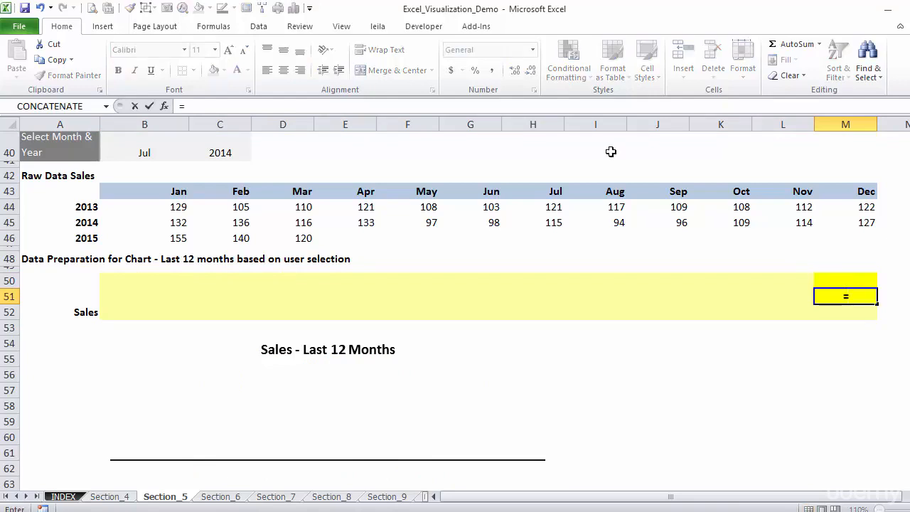
{"action": "left_click", "coordinate": [134, 150]}
{"action": "key", "text": "ctrl+Return"}
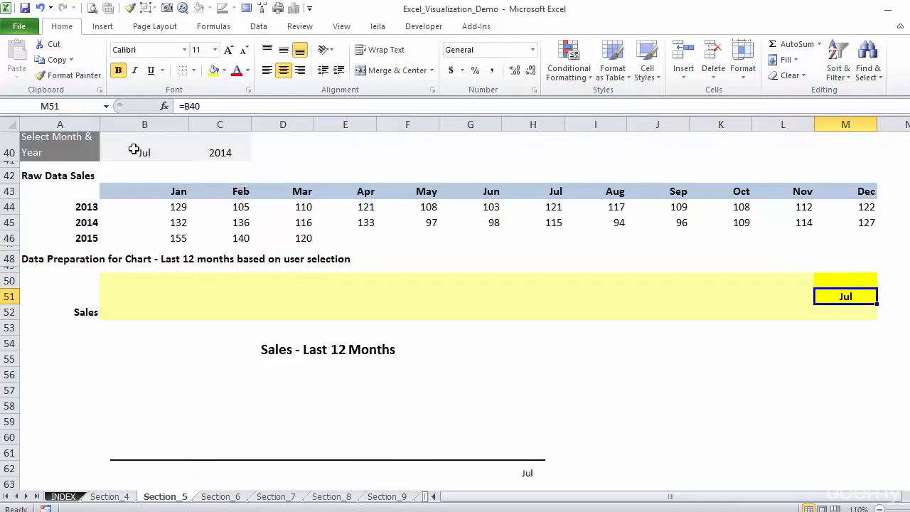
{"action": "key", "text": "Up"}
{"action": "type", "text": "="}
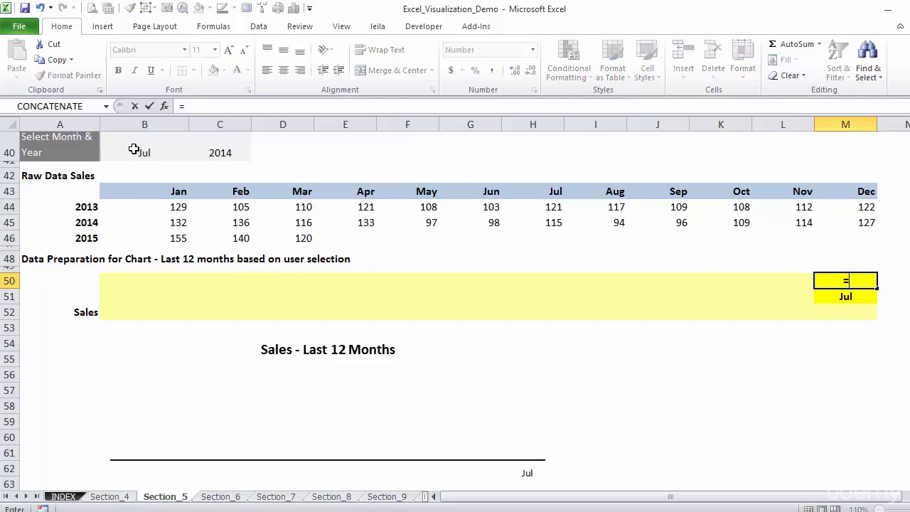
{"action": "left_click", "coordinate": [213, 149]}
{"action": "key", "text": "ctrl+Return"}
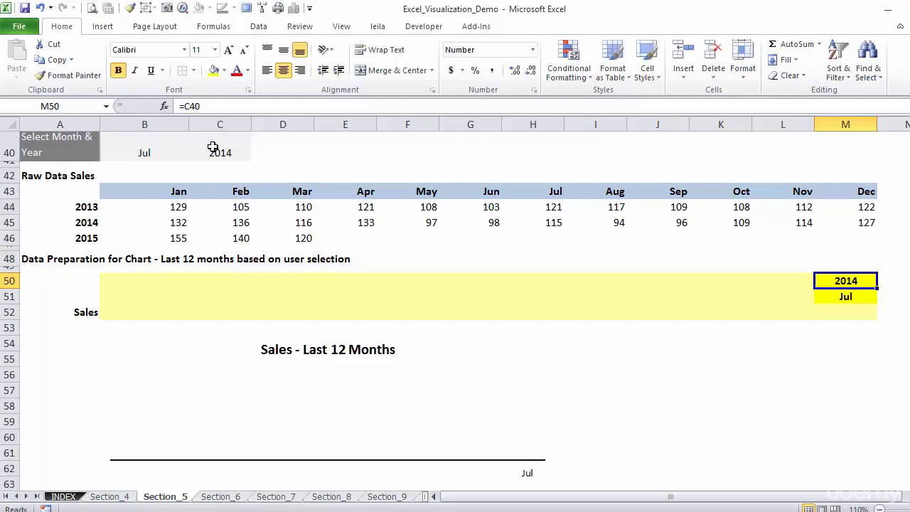
{"action": "key", "text": "Down"}
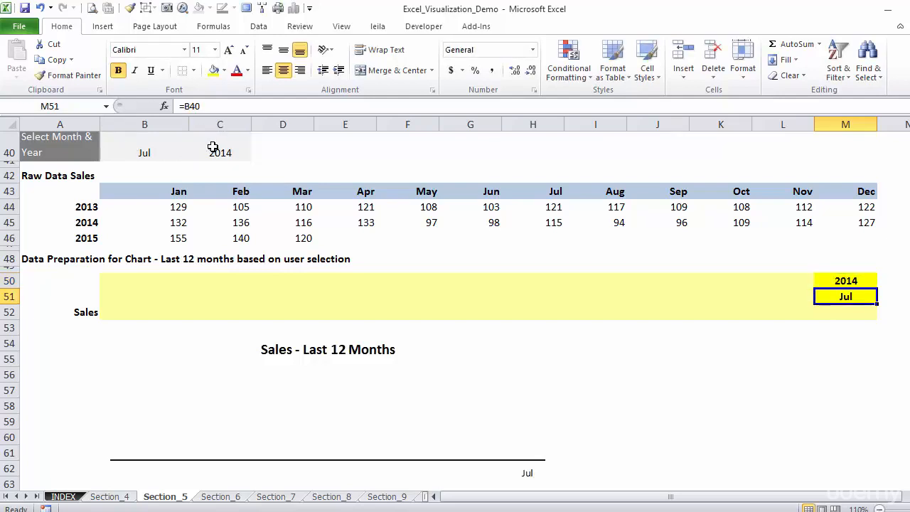
{"action": "key", "text": "Down"}
{"action": "key", "text": "Left"}
{"action": "key", "text": "Left"}
{"action": "key", "text": "Right"}
{"action": "key", "text": "Right"}
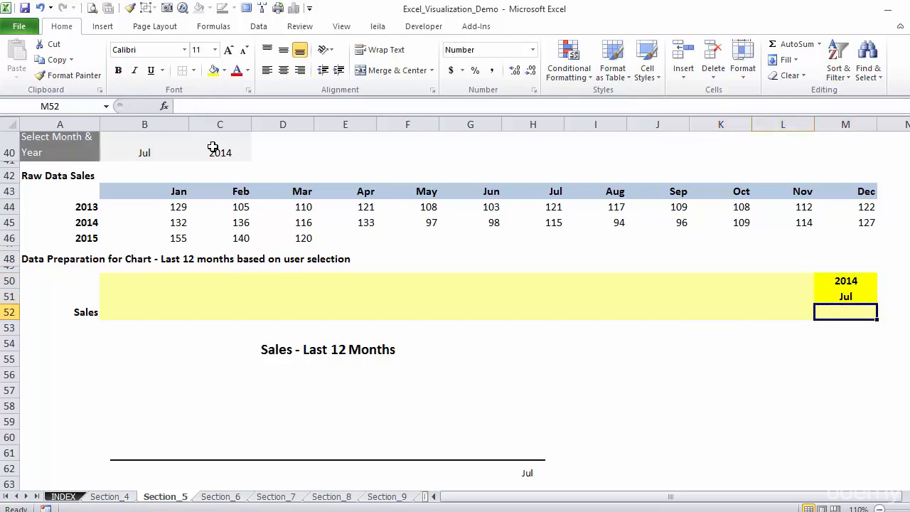
{"action": "key", "text": "Up"}
{"action": "key", "text": "Left"}
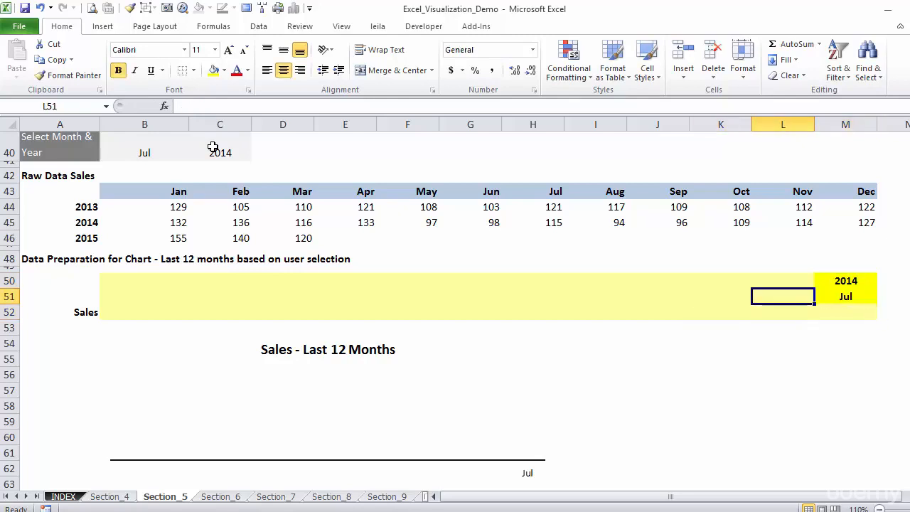
{"action": "key", "text": "Up"}
{"action": "key", "text": "Down"}
{"action": "key", "text": "Down"}
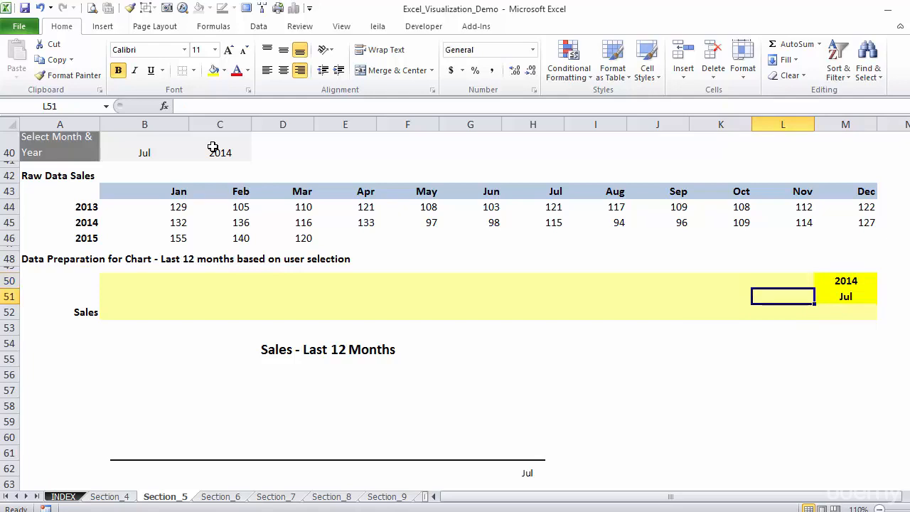
Step: Begin an INDEX formula in L51 over the month headers as absolute range $B$43:$M$43, leaving the row number argument empty
{"action": "key", "text": "Up"}
{"action": "key", "text": "Right"}
{"action": "key", "text": "Left"}
{"action": "type", "text": "=index("}
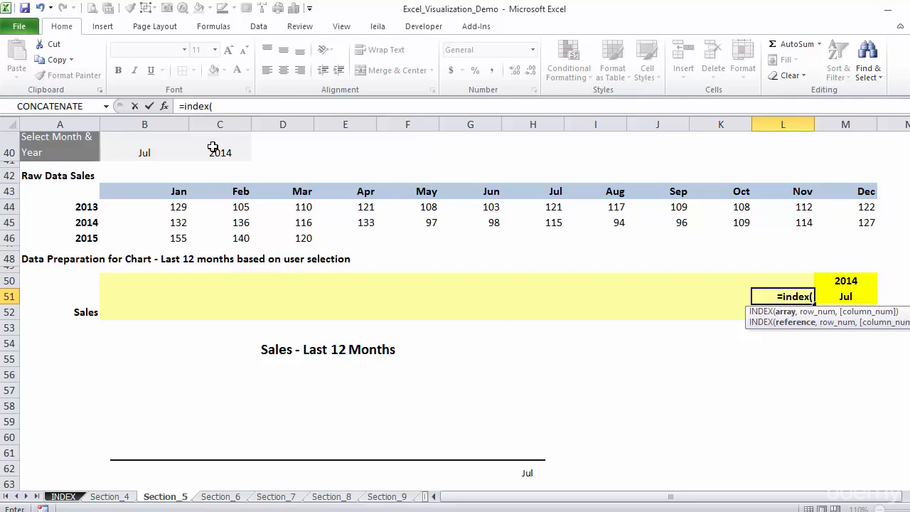
{"action": "left_click_drag", "start_coordinate": [174, 190], "coordinate": [838, 195]}
{"action": "key", "text": "F4"}
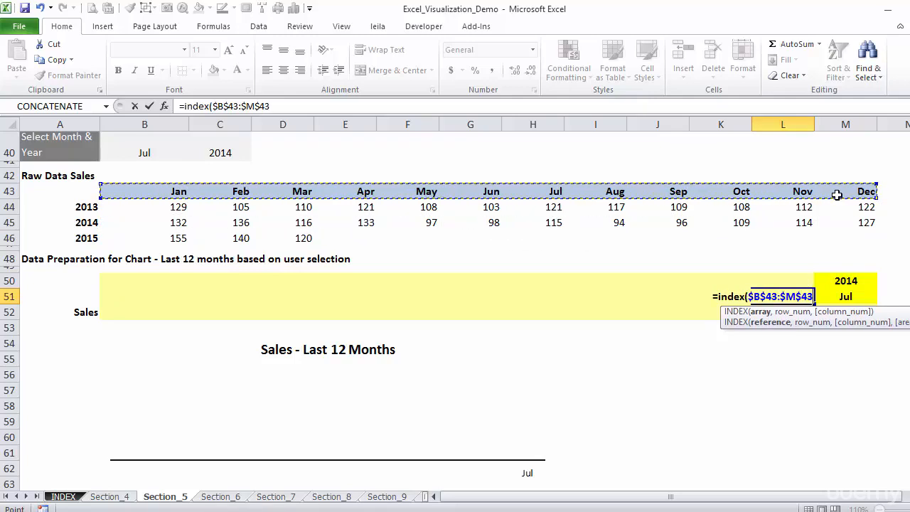
{"action": "type", "text": ","}
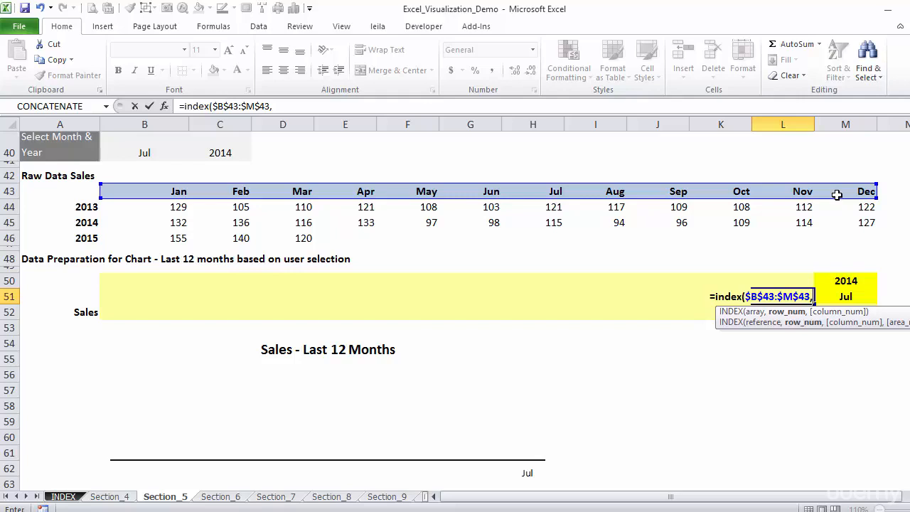
{"action": "type", "text": ","}
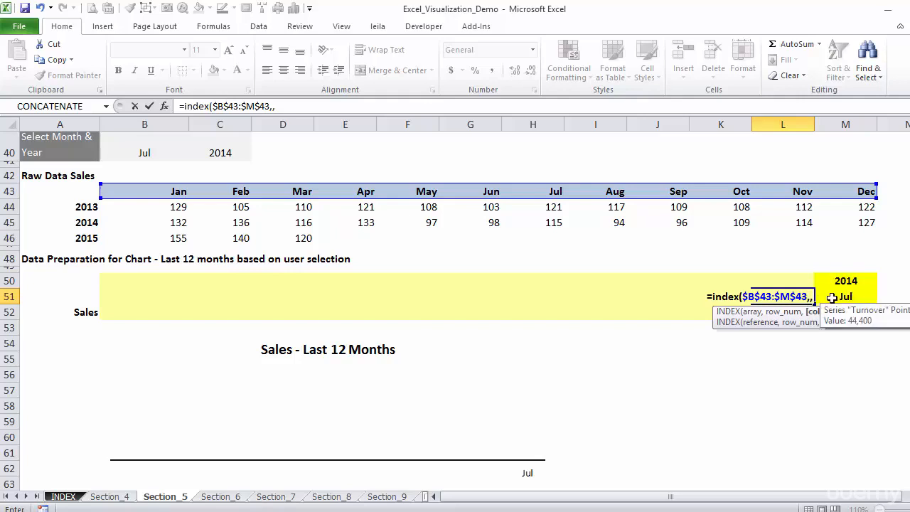
Step: Complete the L51 formula with MATCH(M51,B43:M43,0)-1 as the column number to return the previous month
{"action": "type", "text": "match("}
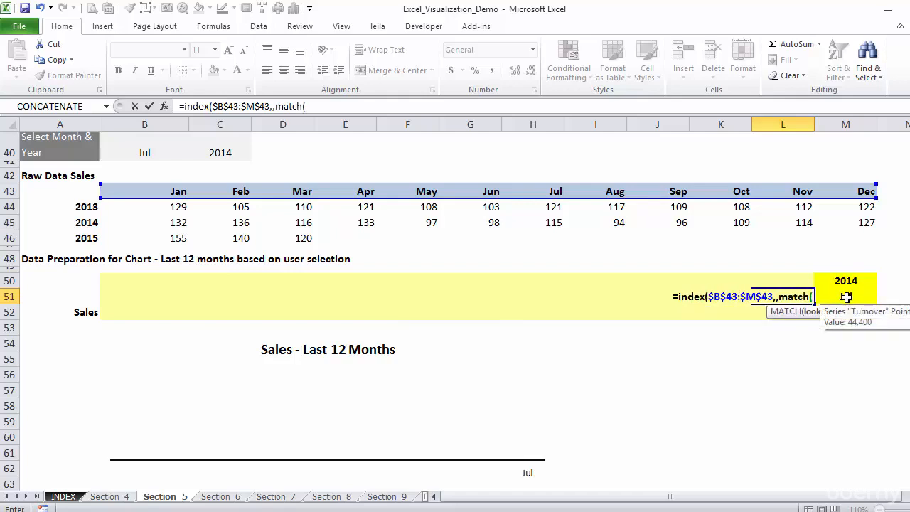
{"action": "left_click", "coordinate": [846, 297]}
{"action": "type", "text": ","}
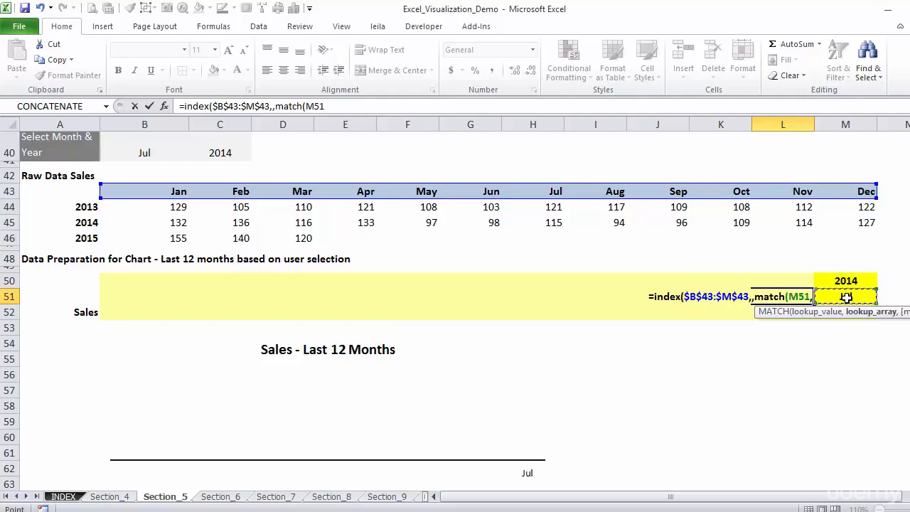
{"action": "left_click_drag", "start_coordinate": [136, 191], "coordinate": [833, 194]}
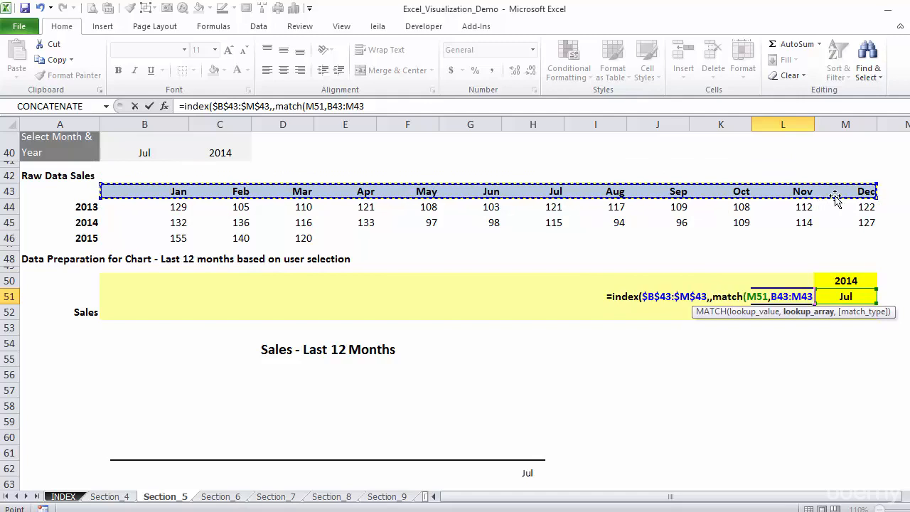
{"action": "type", "text": ",0"}
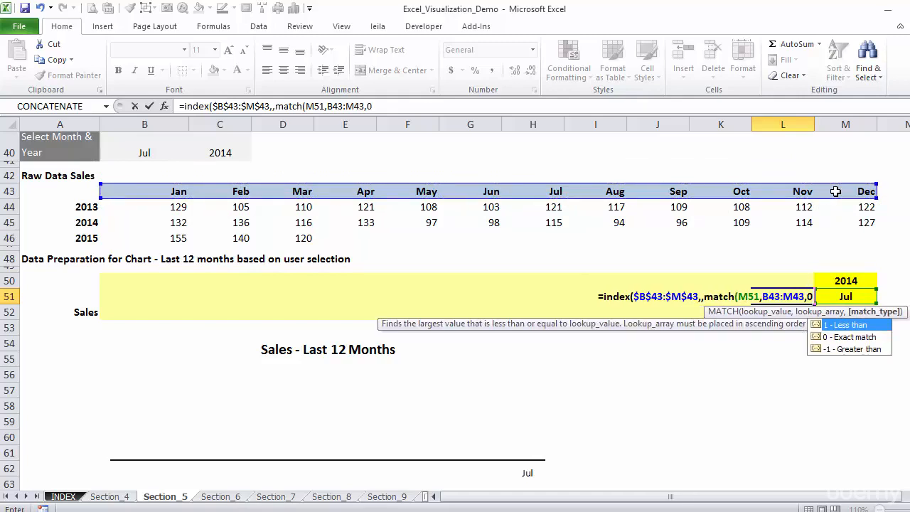
{"action": "type", "text": ")"}
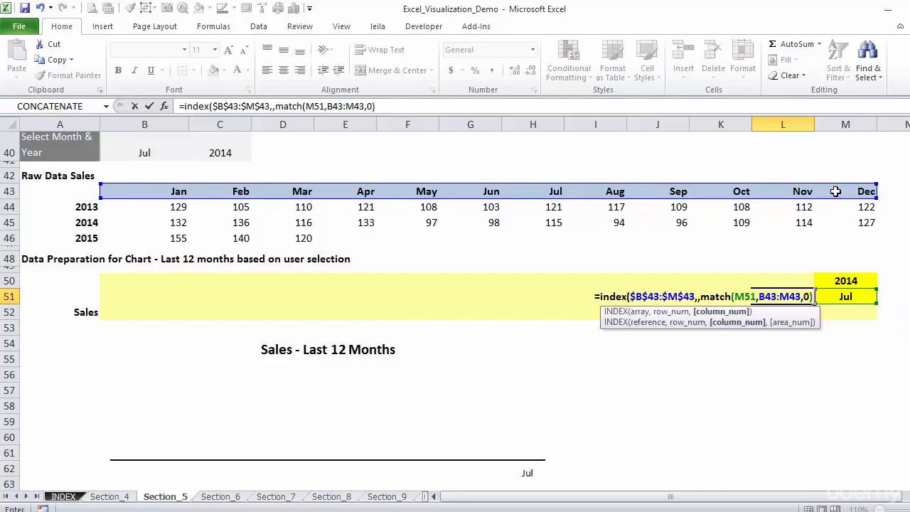
{"action": "type", "text": "-1"}
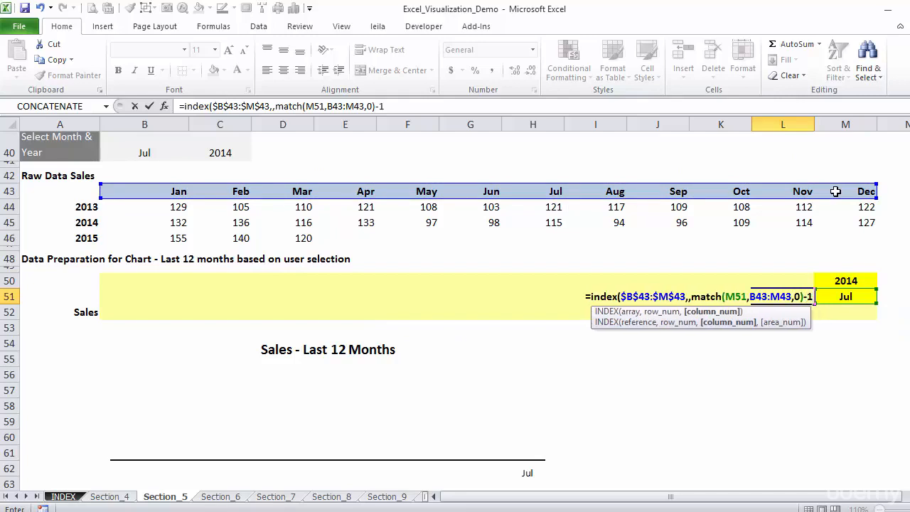
{"action": "type", "text": ")"}
{"action": "key", "text": "ctrl+Return"}
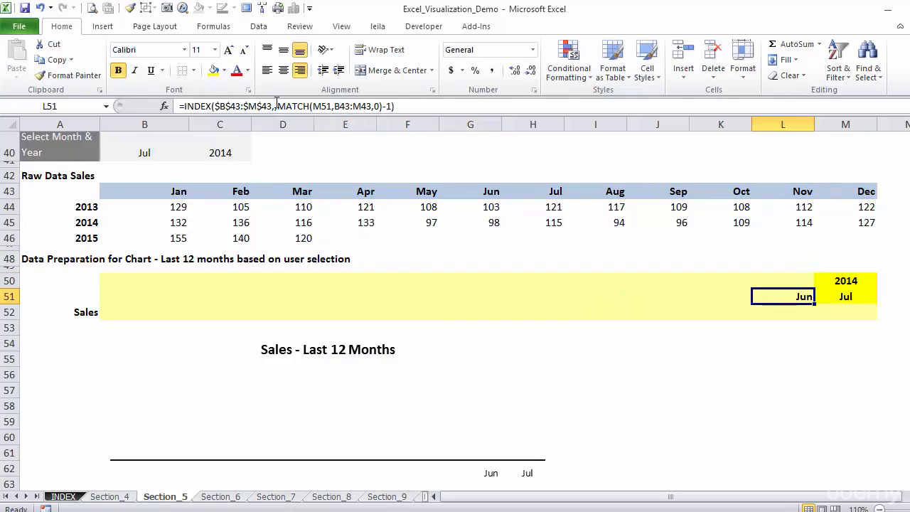
Step: Make the MATCH lookup array in L51 absolute as $B$43:$M$43
{"action": "left_click", "coordinate": [331, 106]}
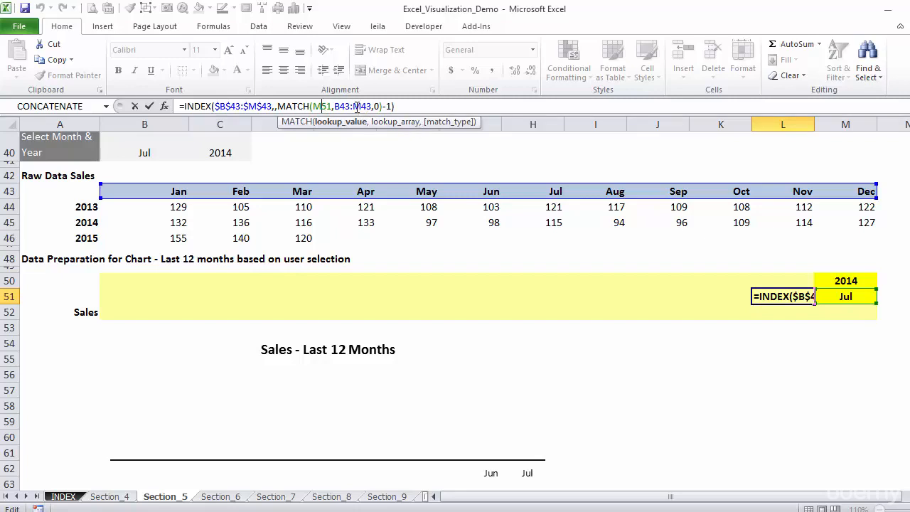
{"action": "left_click_drag", "start_coordinate": [344, 106], "coordinate": [365, 105]}
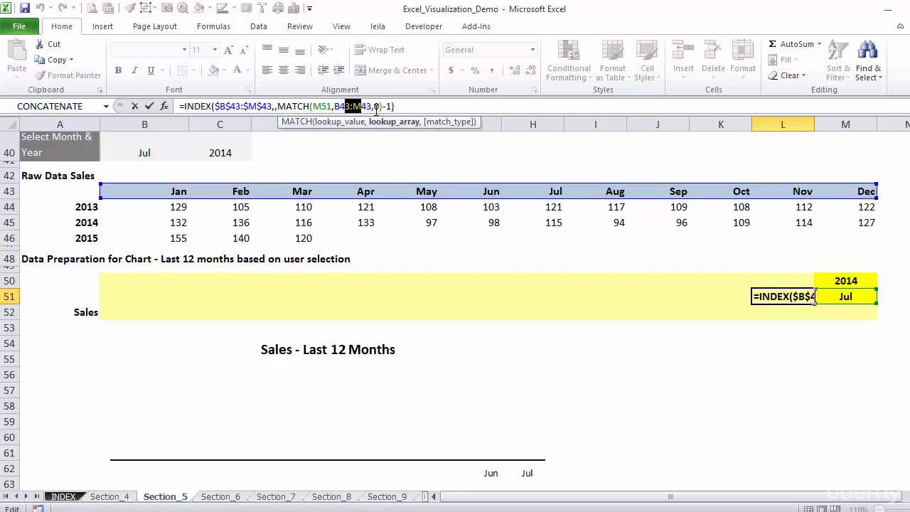
{"action": "key", "text": "F4"}
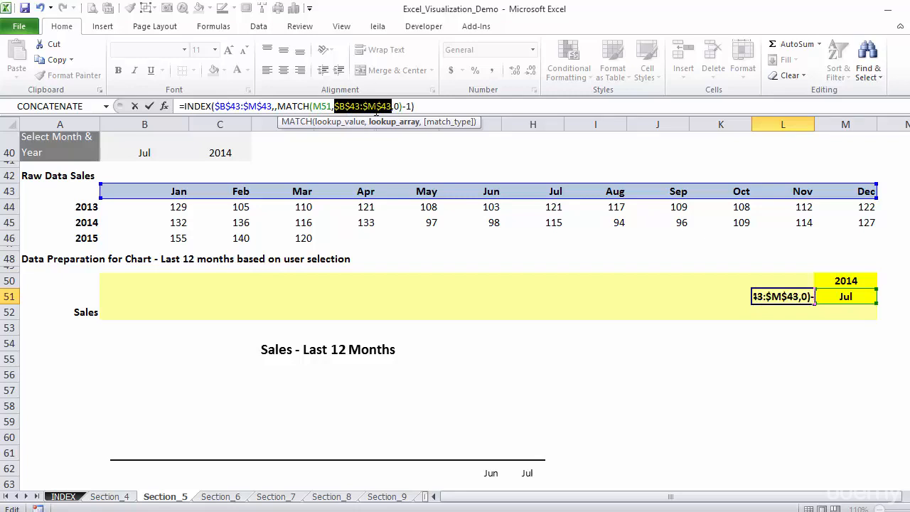
{"action": "key", "text": "ctrl+Return"}
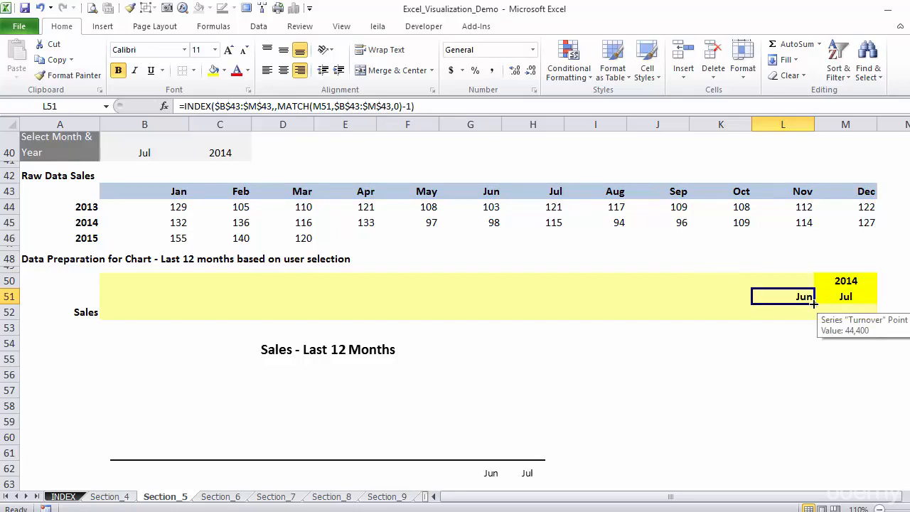
Step: Fill the previous-month formula from L51 back across the row to B51 and check the copies in H51 and F51
{"action": "left_click_drag", "start_coordinate": [815, 303], "coordinate": [747, 302]}
{"action": "left_click_drag", "start_coordinate": [815, 304], "coordinate": [99, 316]}
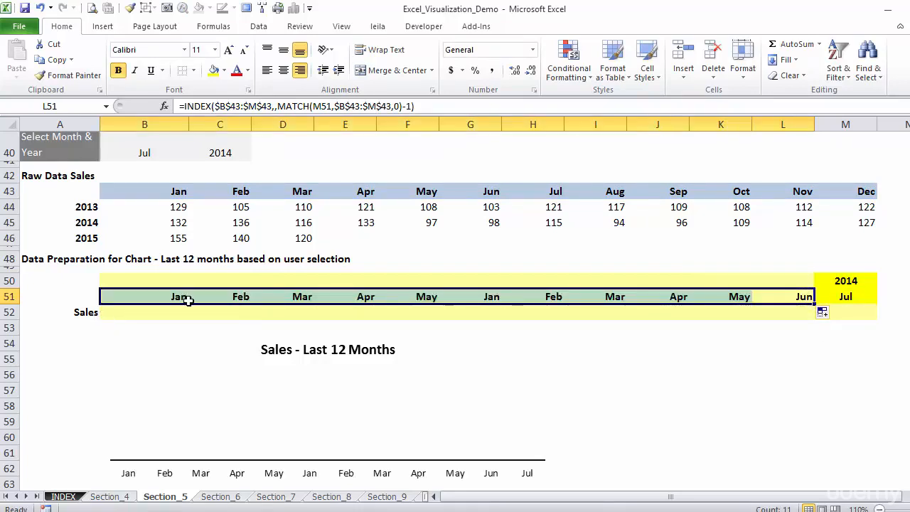
{"action": "left_click", "coordinate": [553, 297]}
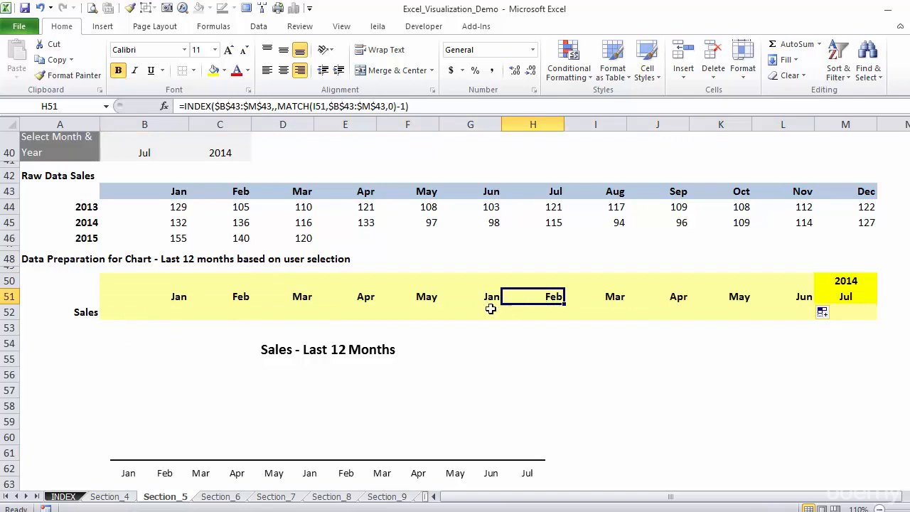
{"action": "left_click", "coordinate": [430, 296]}
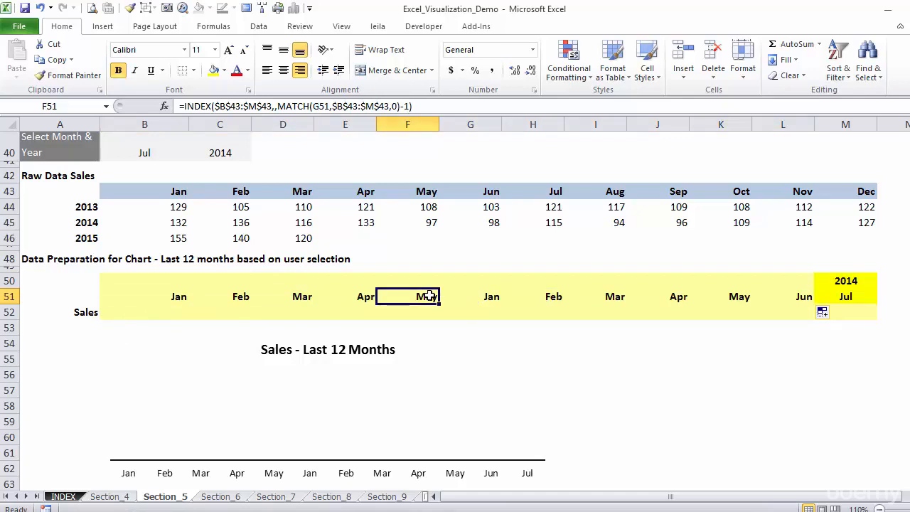
Step: Examine the previous-month formulas in row 51, comparing F51 with G51 and K51 and L51 with the selected month in M51
{"action": "left_click", "coordinate": [470, 300]}
{"action": "left_click", "coordinate": [432, 297]}
{"action": "left_click", "coordinate": [494, 296]}
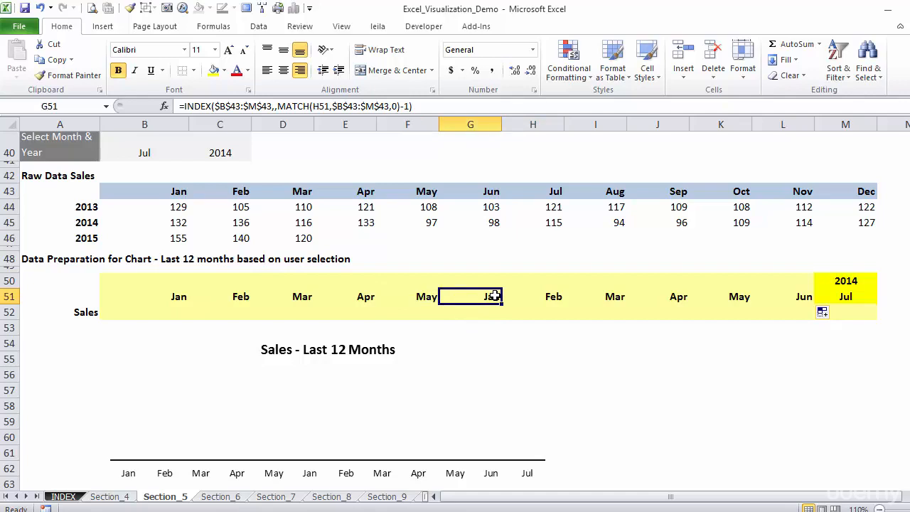
{"action": "left_click", "coordinate": [424, 297]}
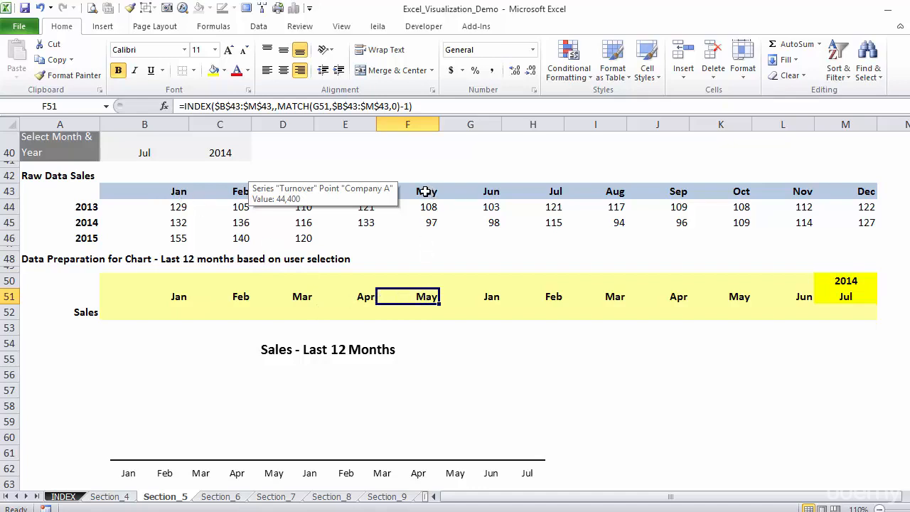
{"action": "left_click", "coordinate": [789, 295]}
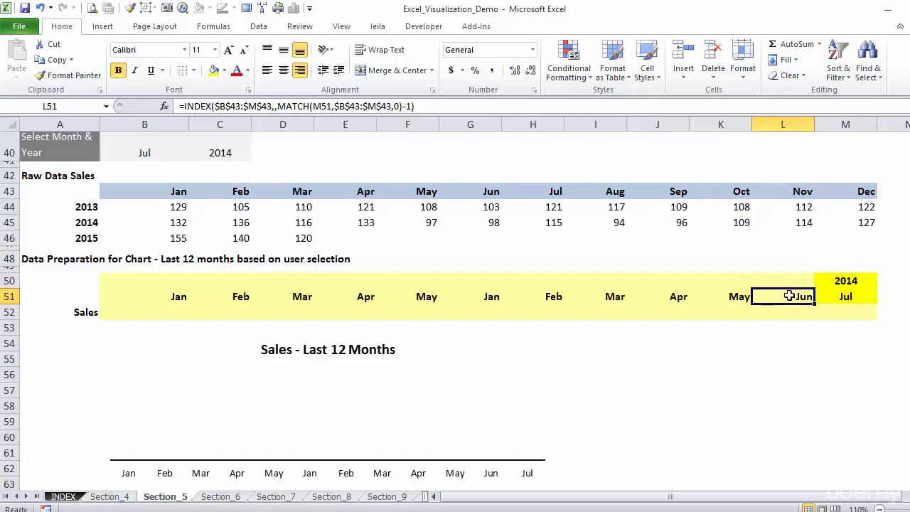
{"action": "left_click", "coordinate": [844, 298]}
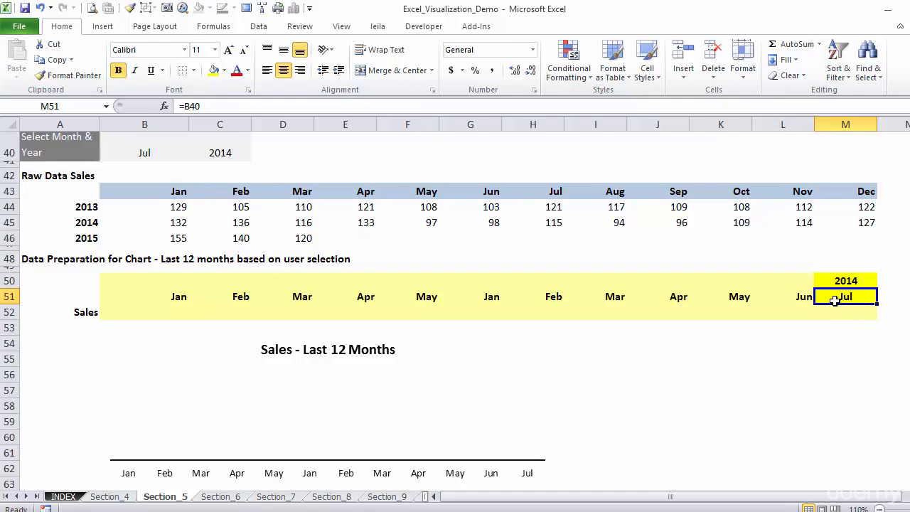
{"action": "left_click", "coordinate": [799, 297]}
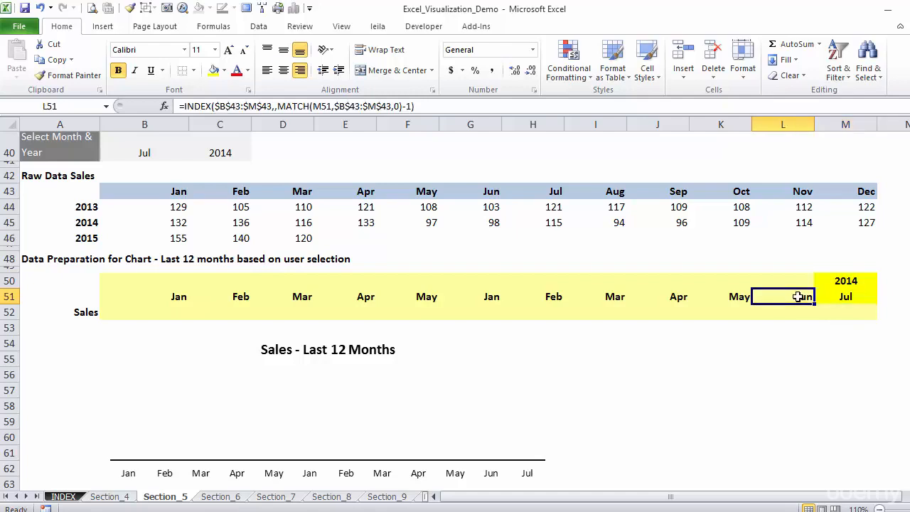
{"action": "left_click", "coordinate": [737, 295]}
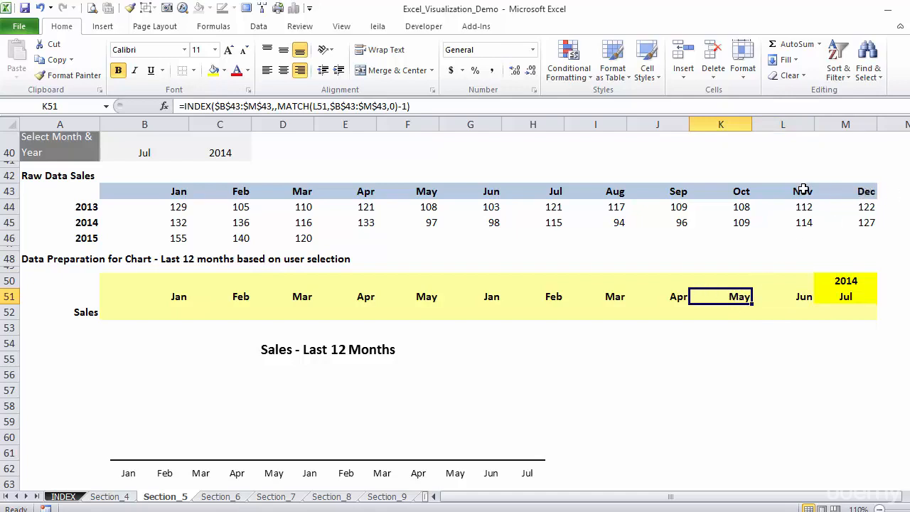
Step: Wrap the L51 formula in an IF function that tests whether M51 equals "Jan"
{"action": "left_click", "coordinate": [797, 294]}
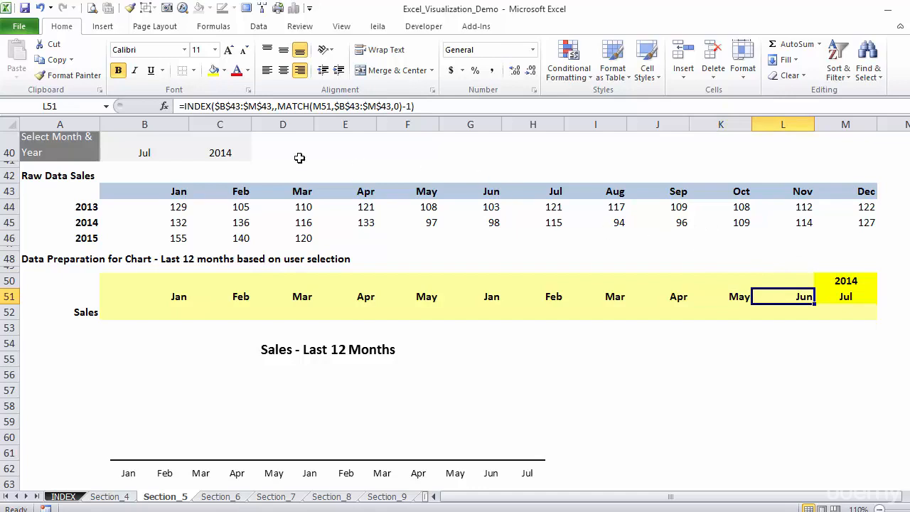
{"action": "left_click", "coordinate": [184, 106]}
{"action": "type", "text": "i"}
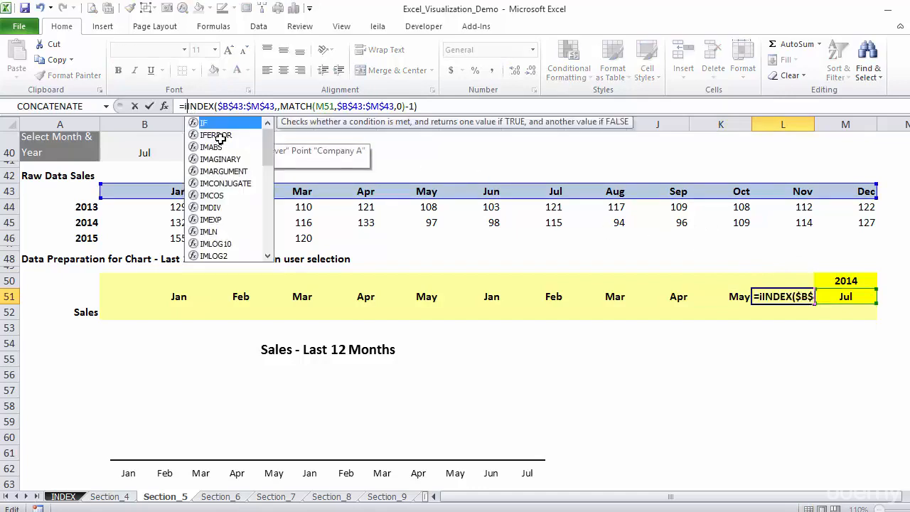
{"action": "type", "text": "f("}
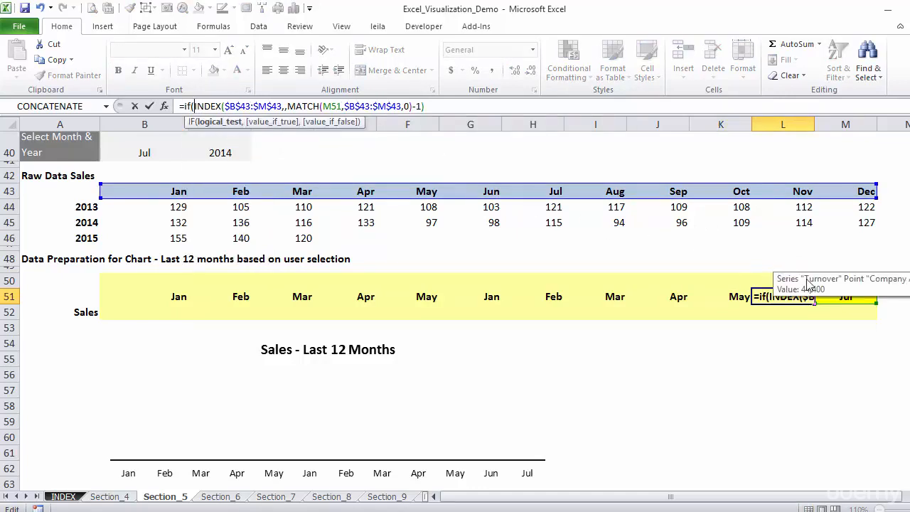
{"action": "left_click", "coordinate": [857, 298]}
{"action": "type", "text": "="}
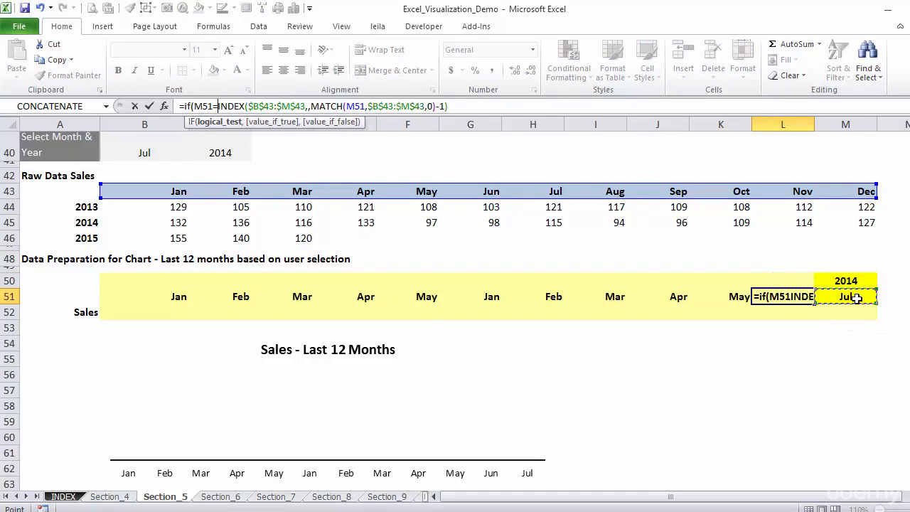
{"action": "type", "text": "\"Jan"}
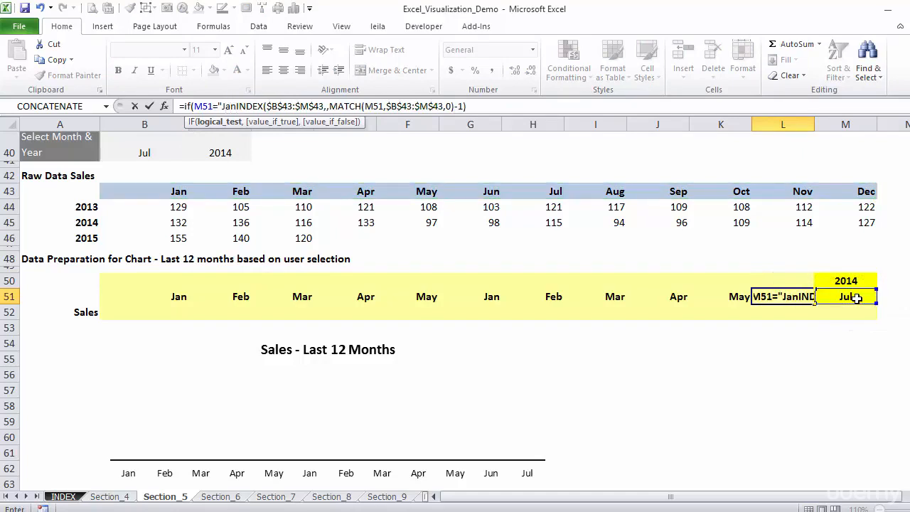
{"action": "type", "text": "\""}
{"action": "type", "text": ",\"Dec"}
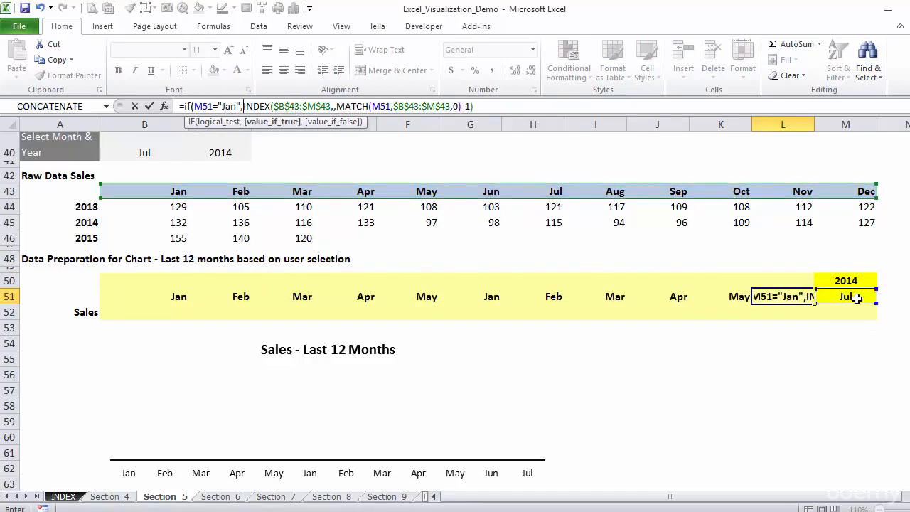
{"action": "type", "text": "\""}
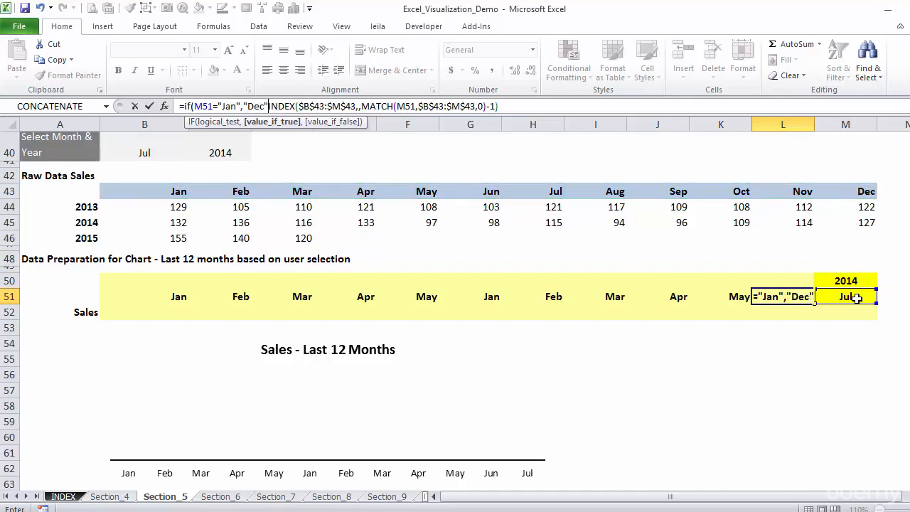
{"action": "type", "text": ","}
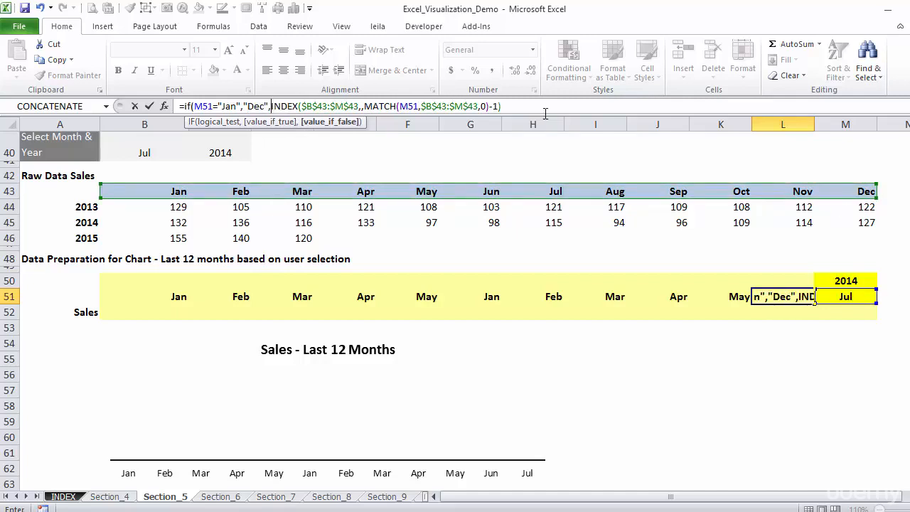
{"action": "type", "text": ")"}
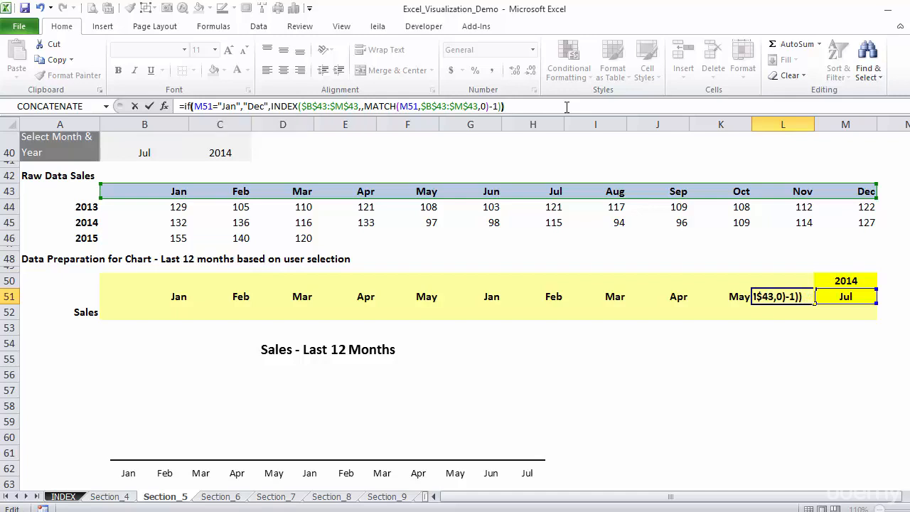
Step: Complete the IF in L51 to return "Dec" when true and the existing INDEX and MATCH result when false
{"action": "key", "text": "ctrl+Return"}
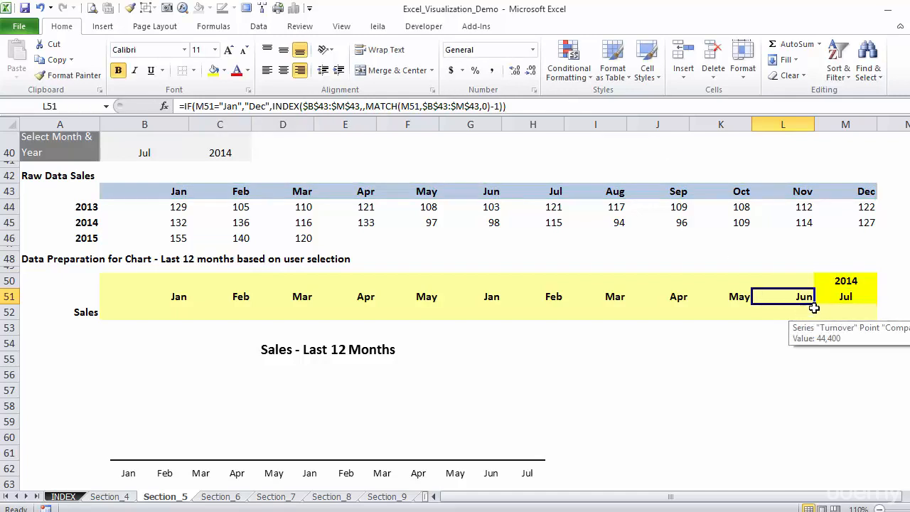
Step: Fill the corrected month formula from L51 back across to B51 and check the copies in F51 and G51
{"action": "left_click_drag", "start_coordinate": [815, 303], "coordinate": [136, 292]}
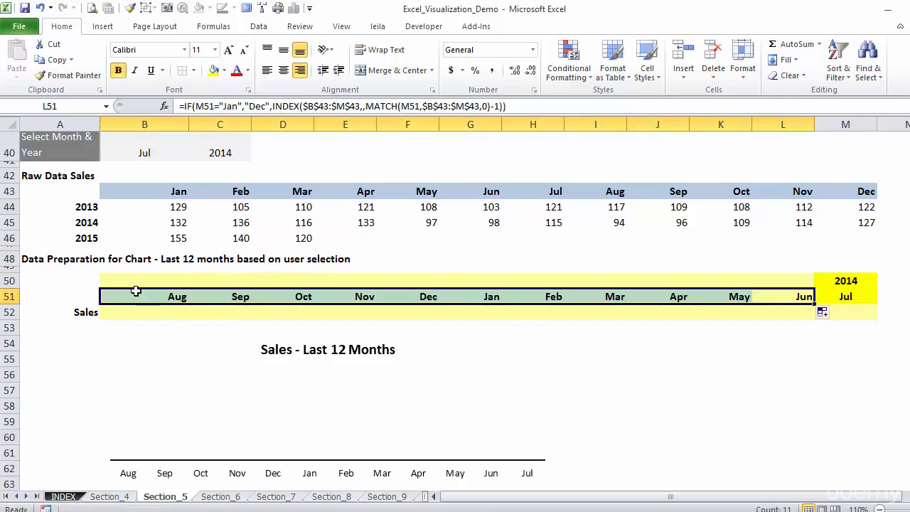
{"action": "left_click", "coordinate": [437, 297]}
{"action": "left_click", "coordinate": [478, 293]}
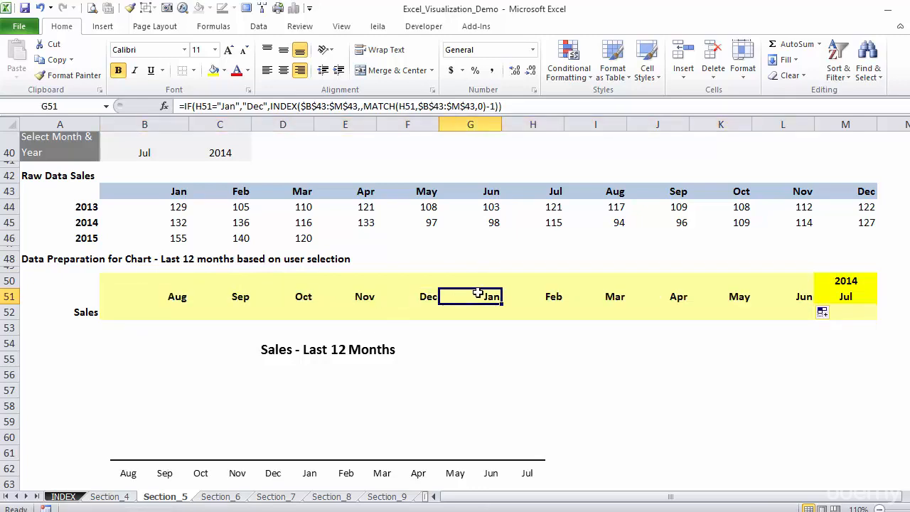
{"action": "left_click", "coordinate": [429, 297]}
Step: Set the selected month in B40 to Mar and the selected year in C40 to 2015
{"action": "left_click", "coordinate": [144, 152]}
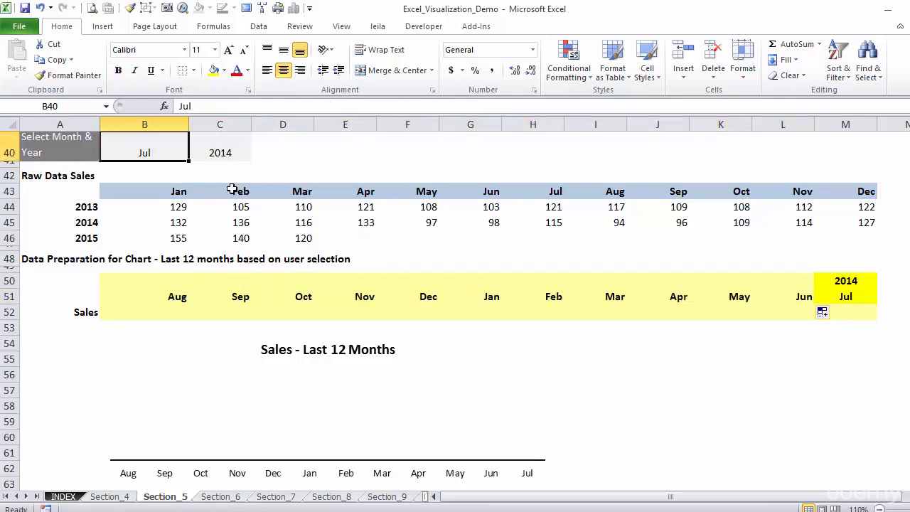
{"action": "type", "text": "Mar"}
{"action": "key", "text": "Tab"}
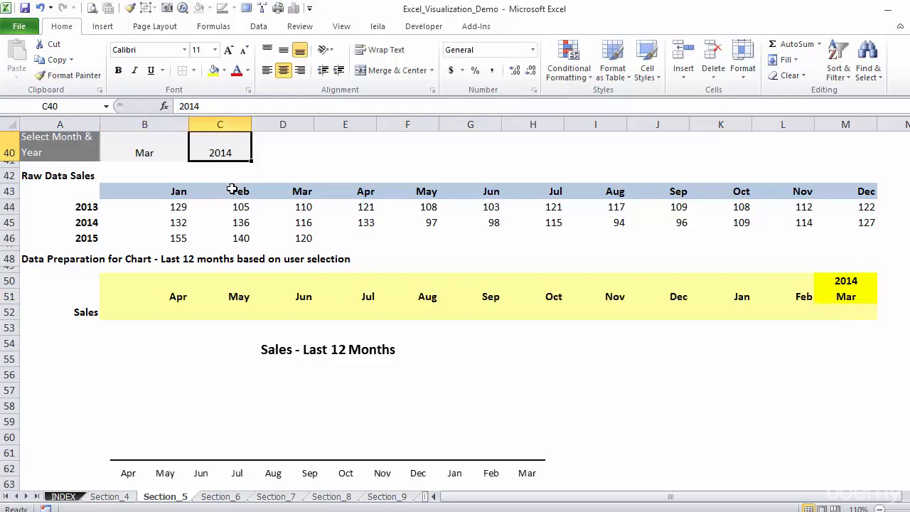
{"action": "type", "text": "2015"}
{"action": "key", "text": "ctrl+Return"}
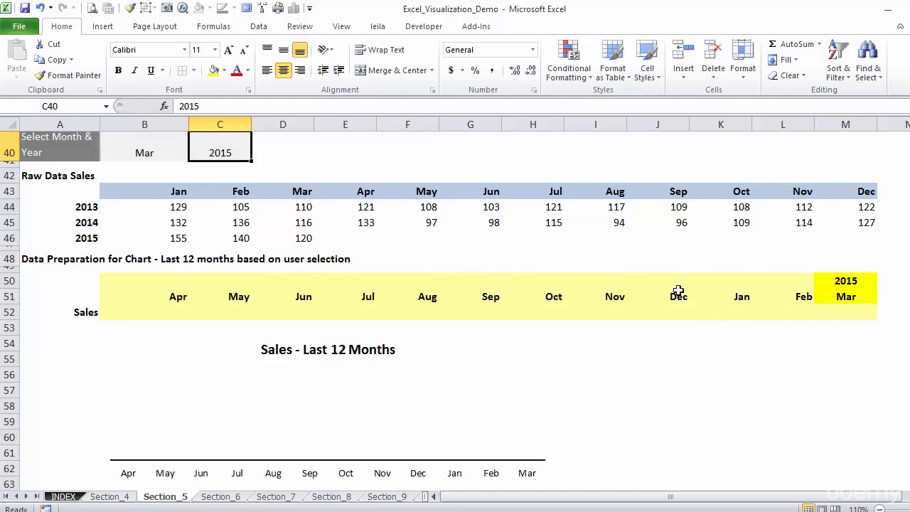
Step: Begin an IF formula in L50 that tests whether M51 equals "Jan"
{"action": "left_click", "coordinate": [800, 279]}
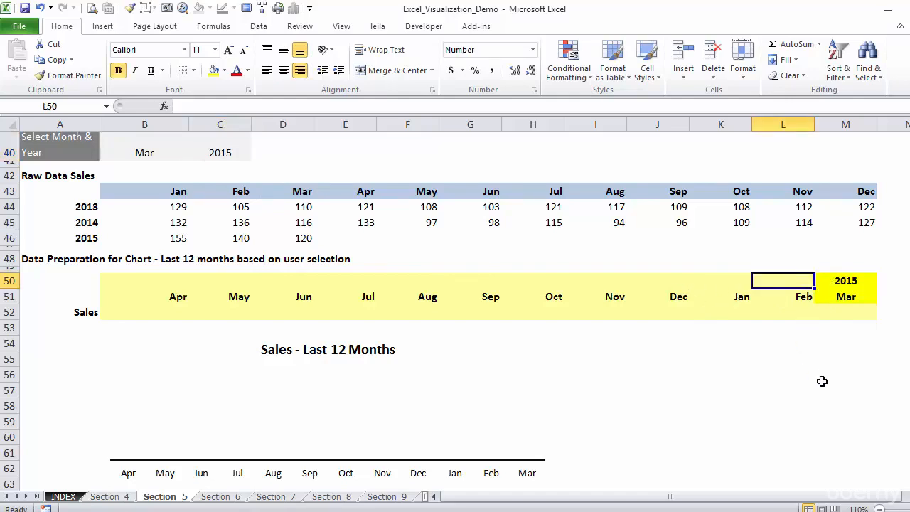
{"action": "type", "text": "=if("}
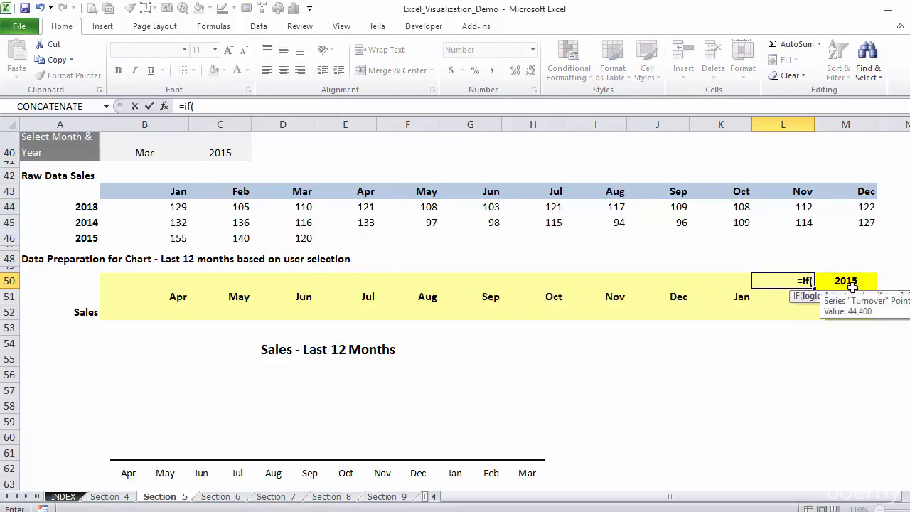
{"action": "left_click", "coordinate": [859, 294]}
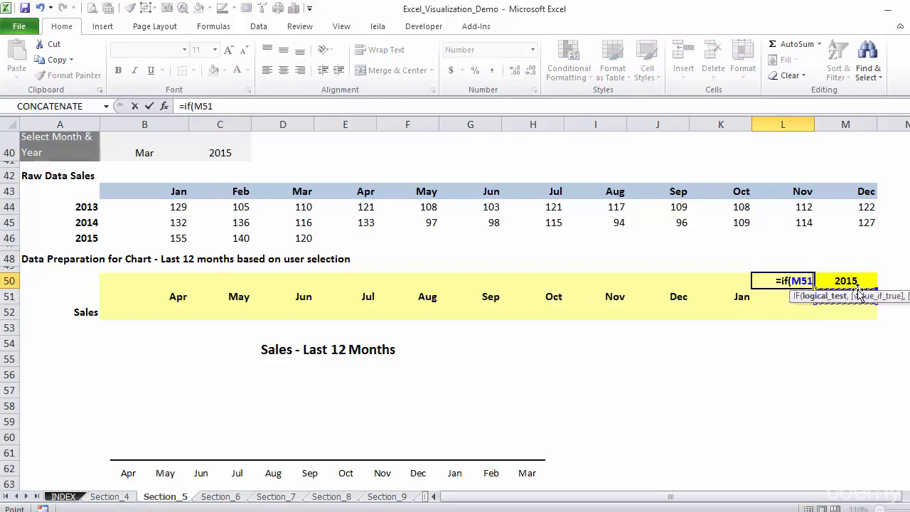
{"action": "type", "text": "="}
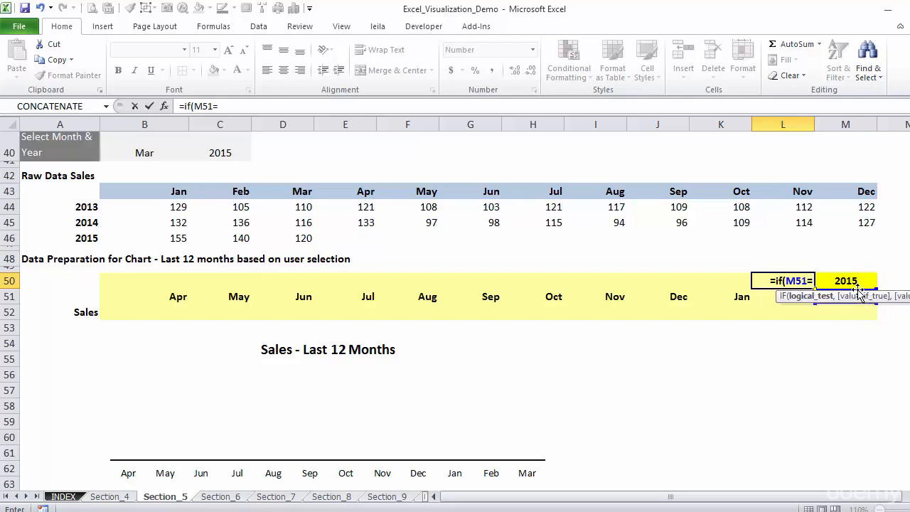
{"action": "type", "text": "\"Jan"}
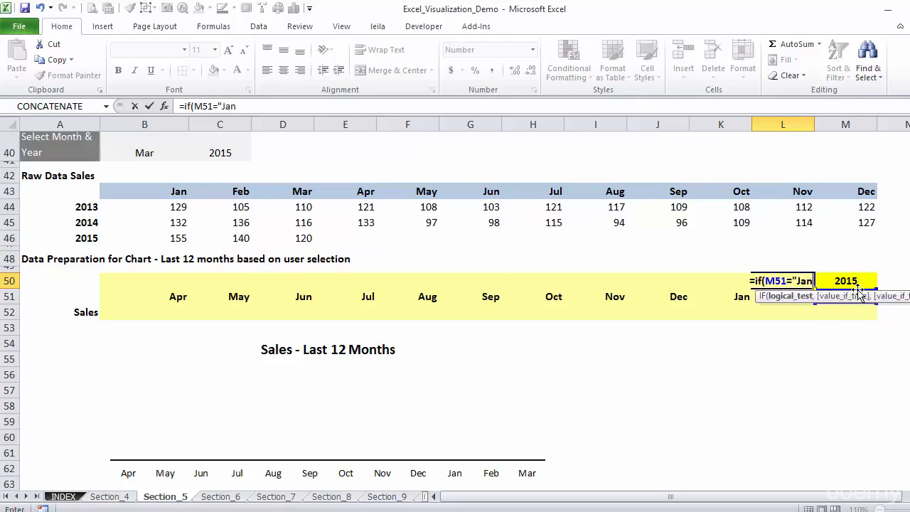
{"action": "type", "text": "\","}
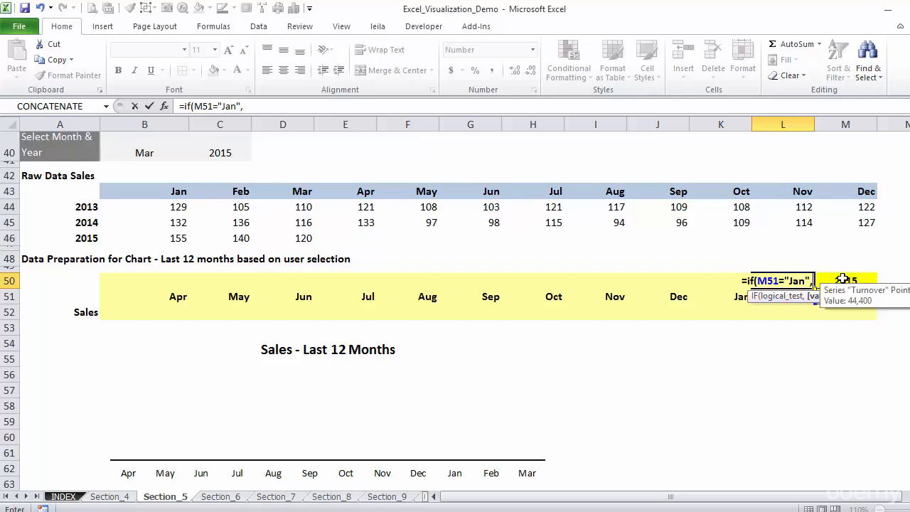
Step: Complete the L50 formula with M50-1 as the true value and M50 as the false value
{"action": "left_click", "coordinate": [842, 279]}
{"action": "type", "text": "-1"}
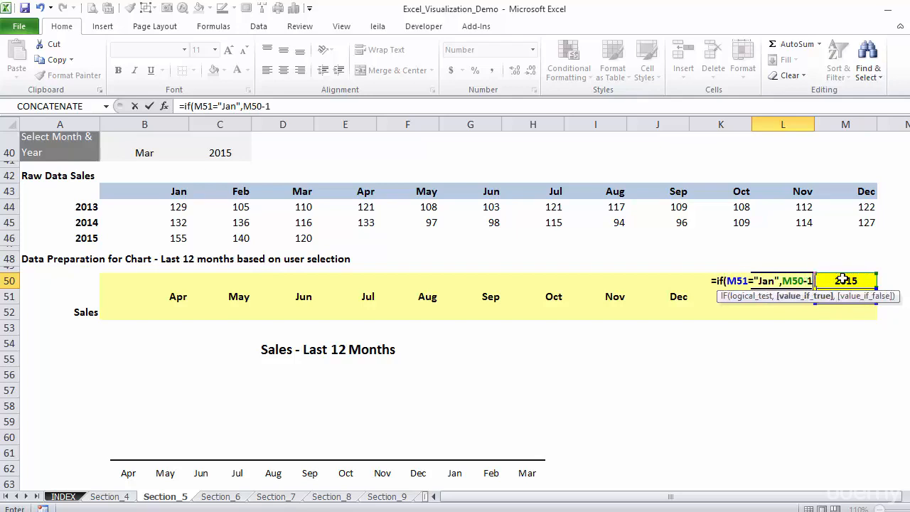
{"action": "type", "text": ","}
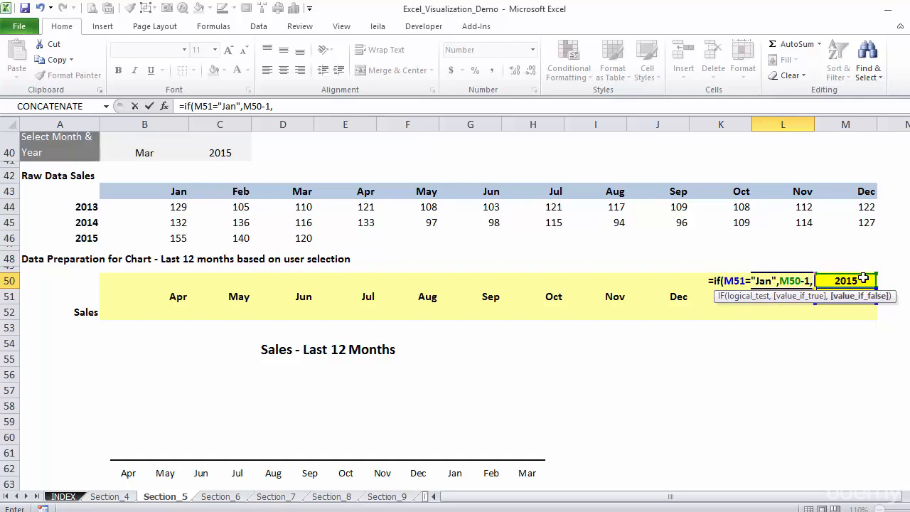
{"action": "left_click", "coordinate": [850, 278]}
{"action": "type", "text": ")"}
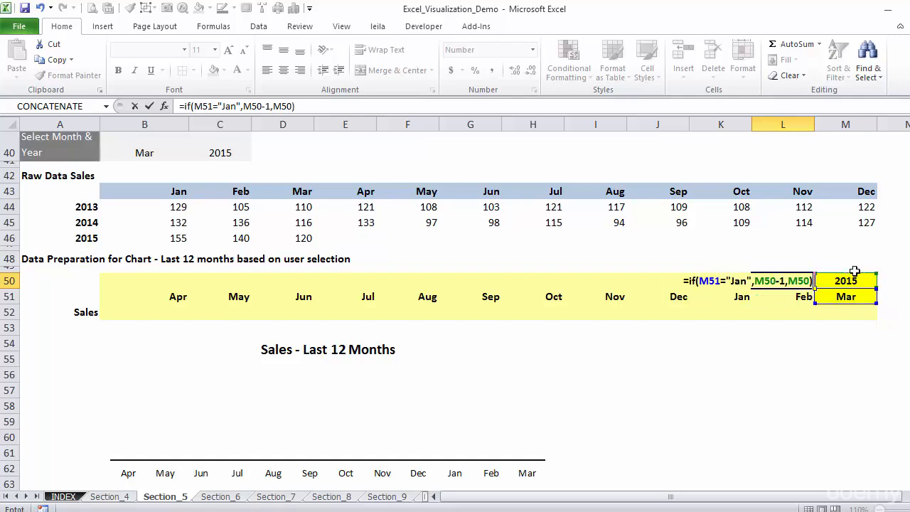
{"action": "key", "text": "ctrl+Return"}
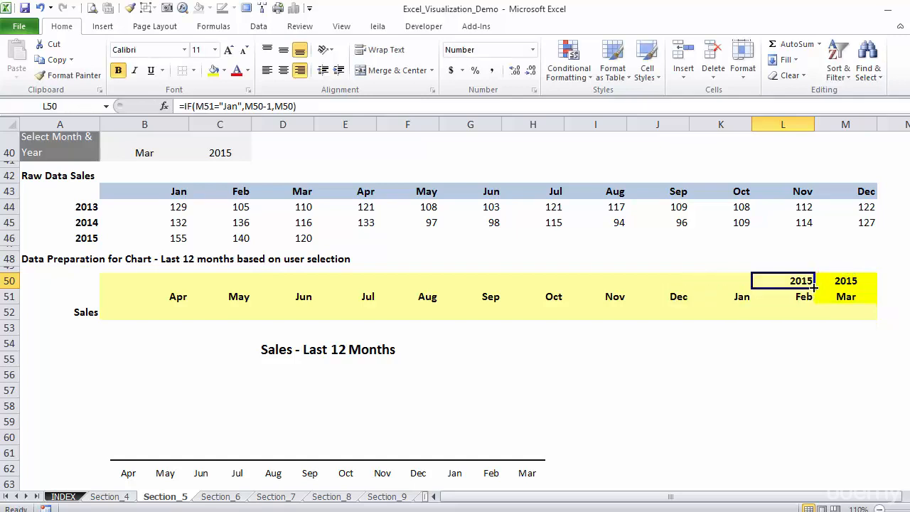
Step: Fill the year formula from L50 back across to B50 and check the December copies in J50 and J51
{"action": "left_click_drag", "start_coordinate": [815, 285], "coordinate": [133, 279]}
{"action": "left_click", "coordinate": [676, 280]}
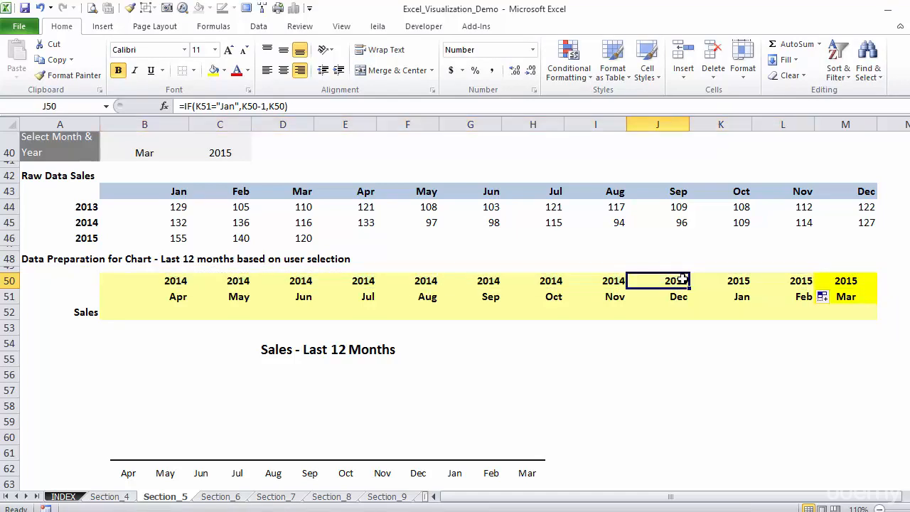
{"action": "left_click", "coordinate": [681, 296]}
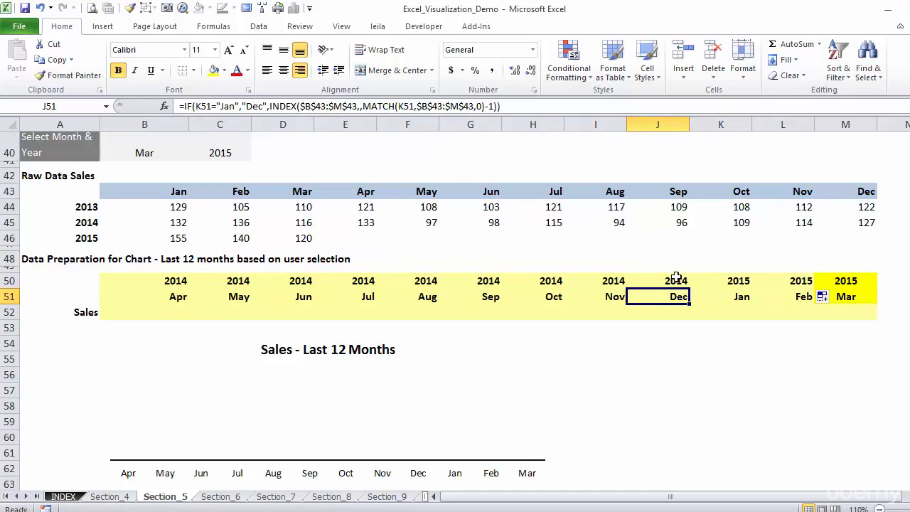
{"action": "left_click", "coordinate": [676, 281]}
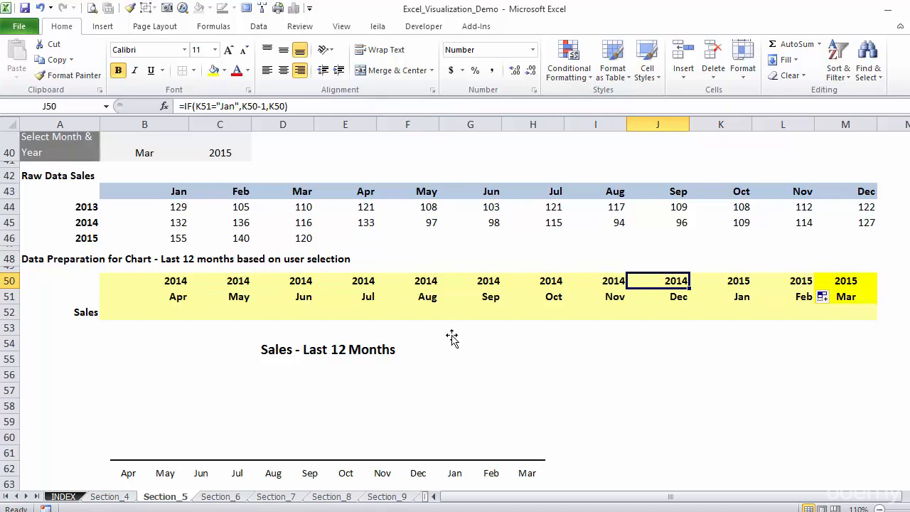
Step: Begin an INDEX formula in M52 with the raw sales range $B$44:$M$46 as its absolute array
{"action": "left_click", "coordinate": [846, 312]}
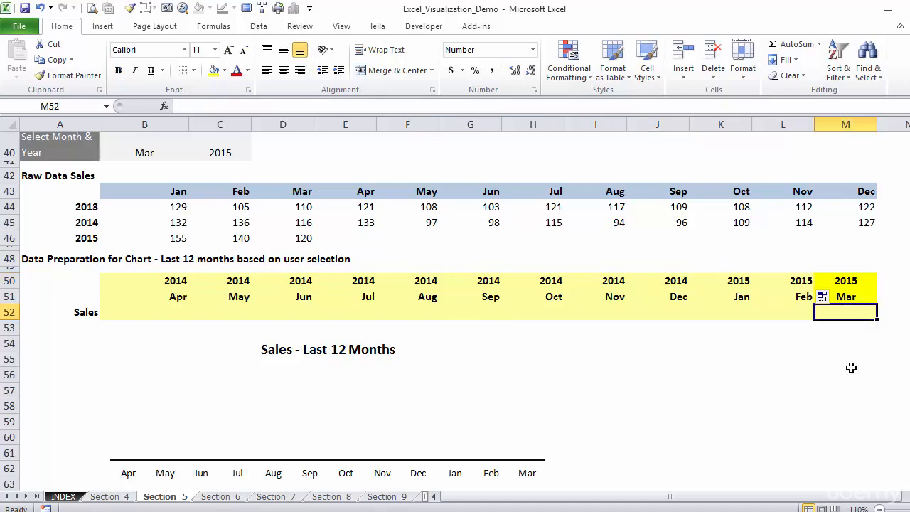
{"action": "type", "text": "=index("}
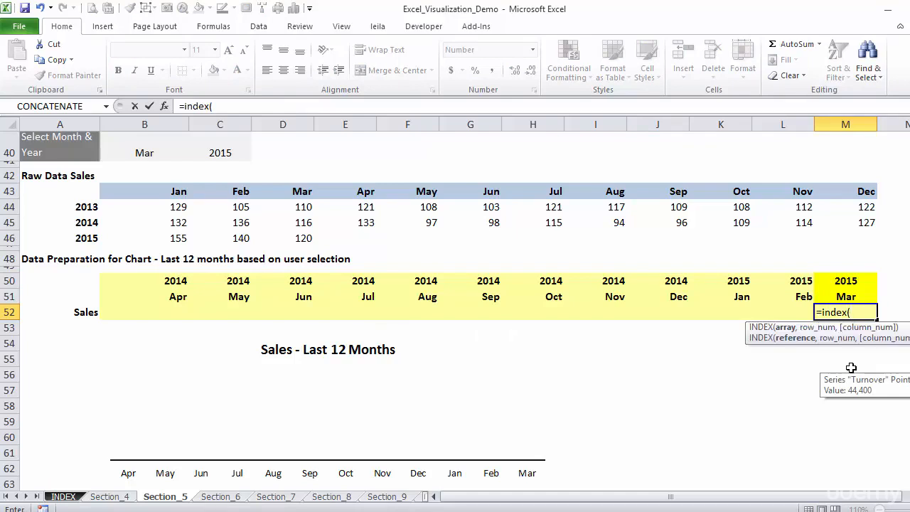
{"action": "scroll", "coordinate": [846, 359], "scroll_direction": "up", "scroll_amount": 1}
{"action": "left_click", "coordinate": [166, 242]}
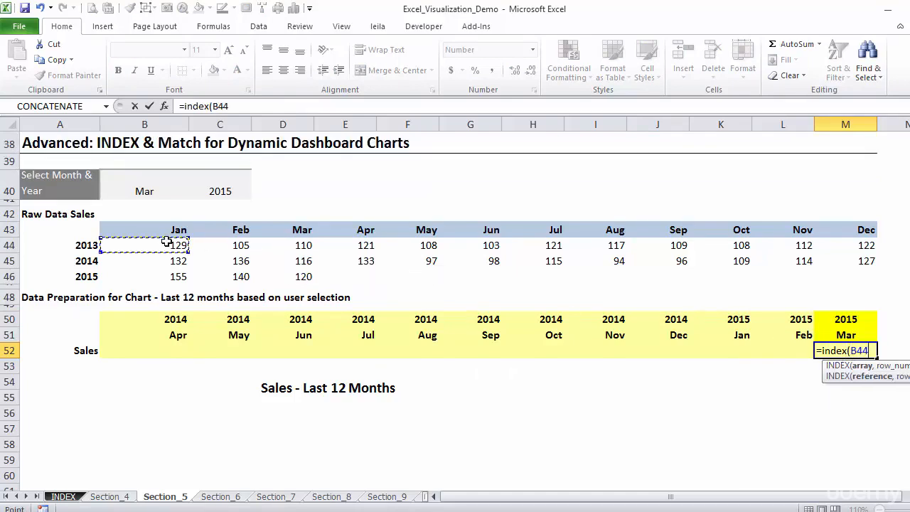
{"action": "left_click_drag", "start_coordinate": [166, 241], "coordinate": [858, 273]}
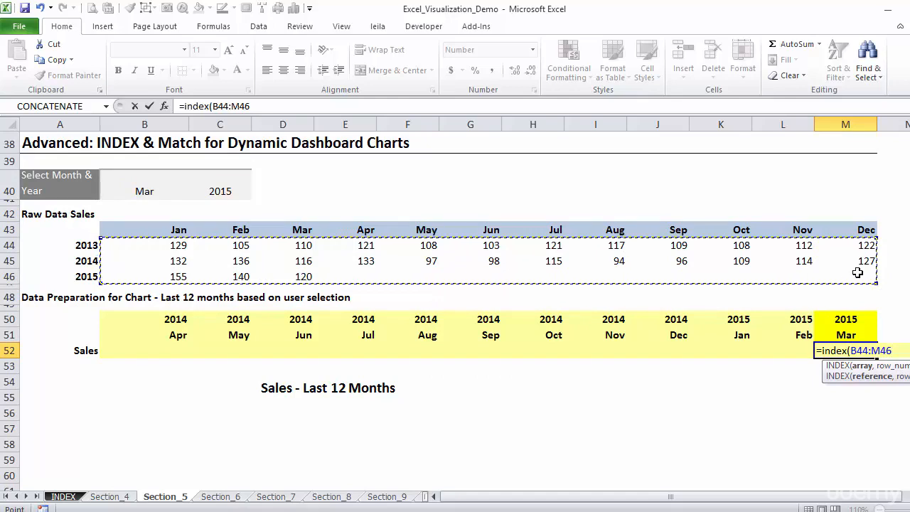
{"action": "key", "text": "F4"}
{"action": "type", "text": ","}
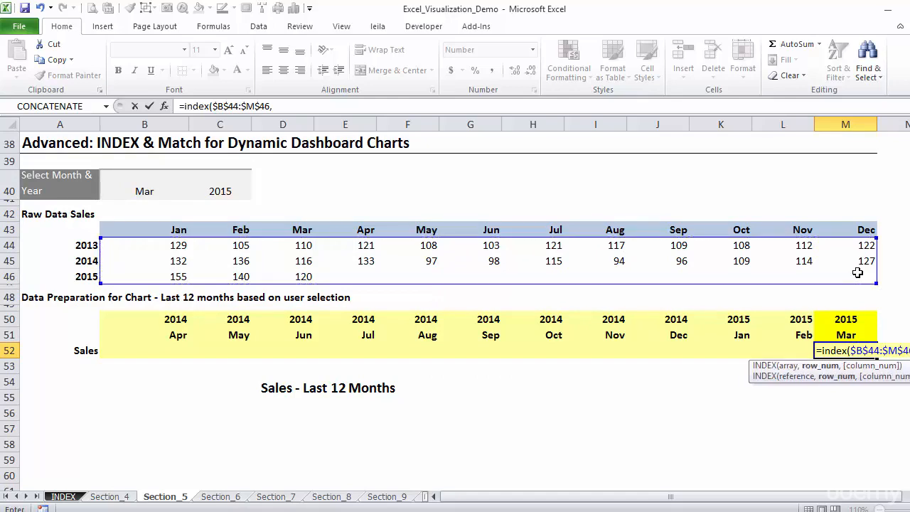
{"action": "type", "text": "match("}
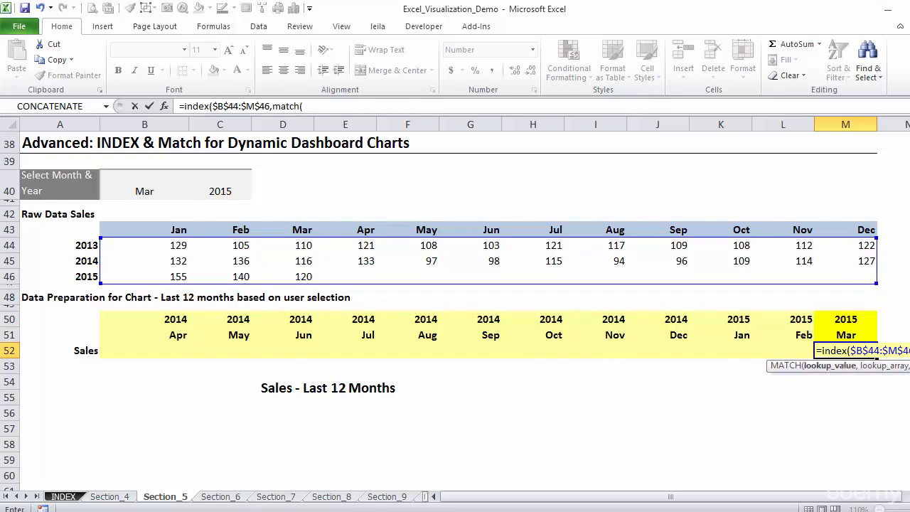
Step: Add MATCH(M50,$A$44:$A$46,0) as the row number of the INDEX formula in M52
{"action": "left_click", "coordinate": [847, 317]}
{"action": "type", "text": ","}
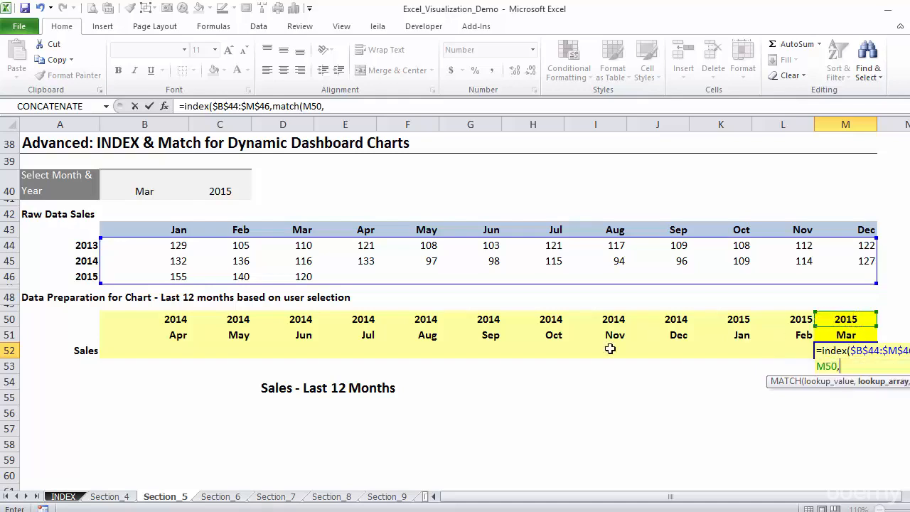
{"action": "left_click_drag", "start_coordinate": [78, 245], "coordinate": [86, 278]}
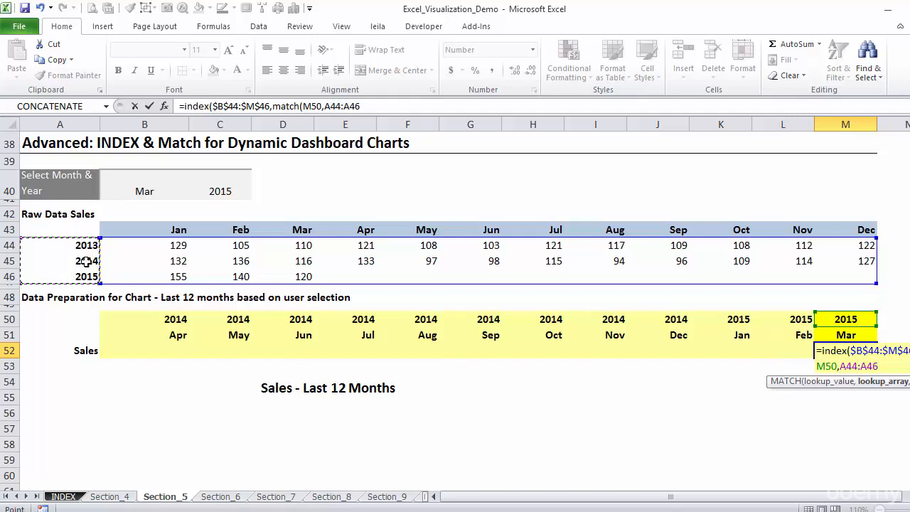
{"action": "key", "text": "F4"}
{"action": "type", "text": ",0)"}
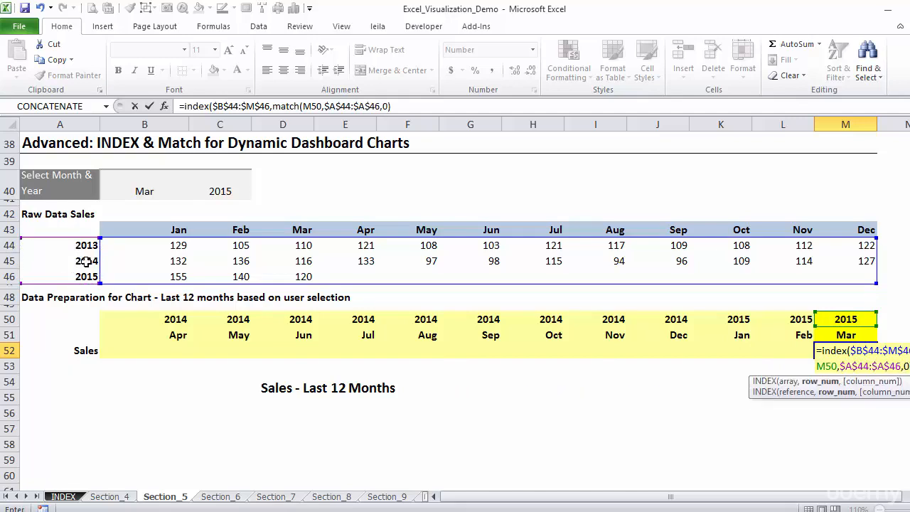
{"action": "type", "text": ","}
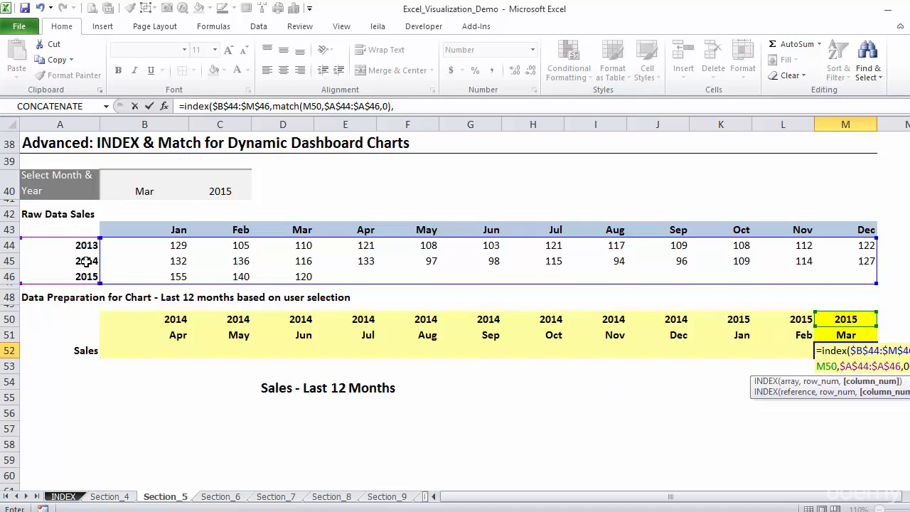
{"action": "type", "text": "match("}
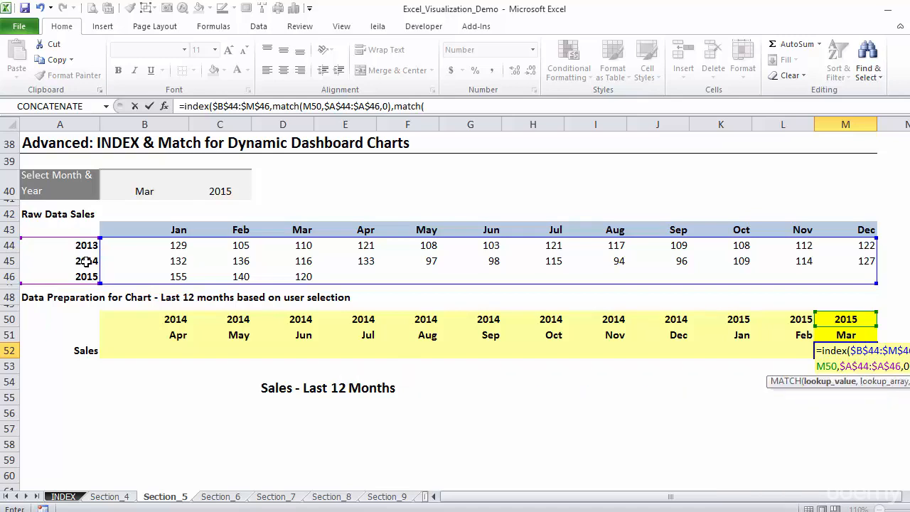
Step: Complete the M52 formula with MATCH(M51,$B$43:$M$43,0) as the column number and enter it
{"action": "left_click", "coordinate": [841, 338]}
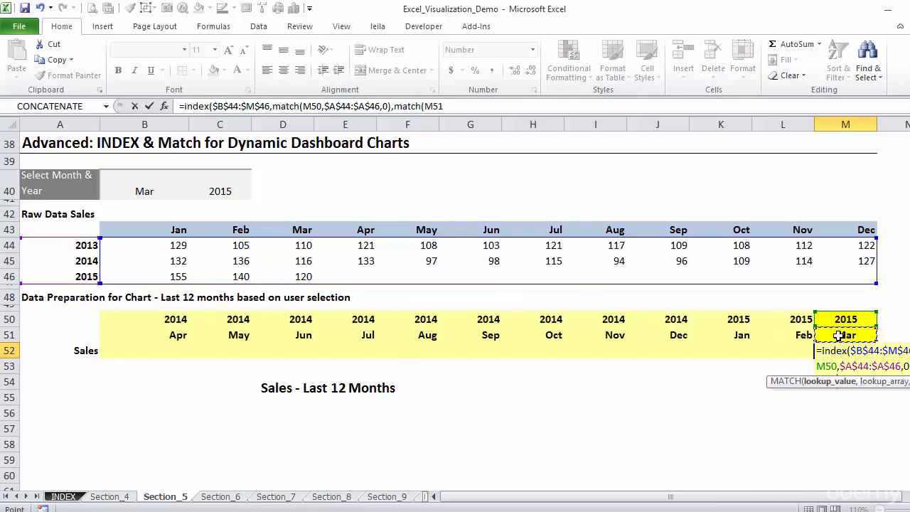
{"action": "type", "text": ","}
{"action": "left_click_drag", "start_coordinate": [178, 230], "coordinate": [851, 230]}
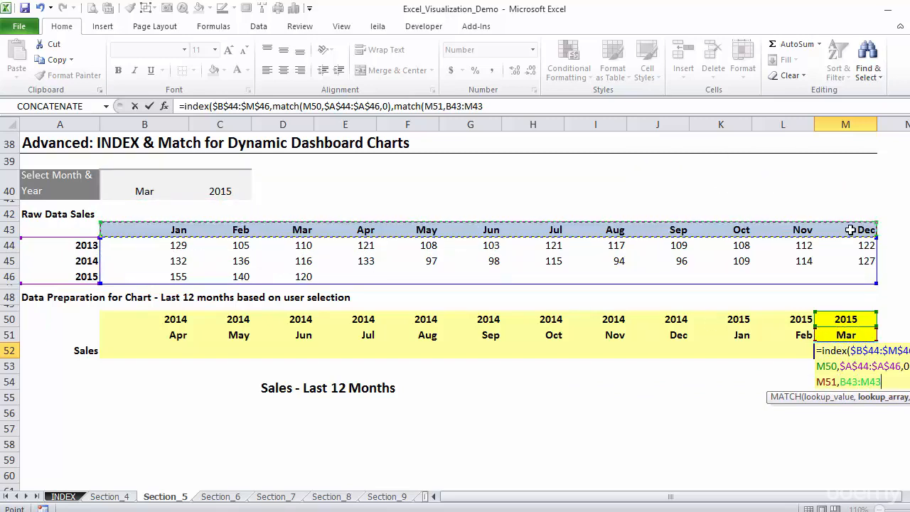
{"action": "key", "text": "F4"}
{"action": "type", "text": ","}
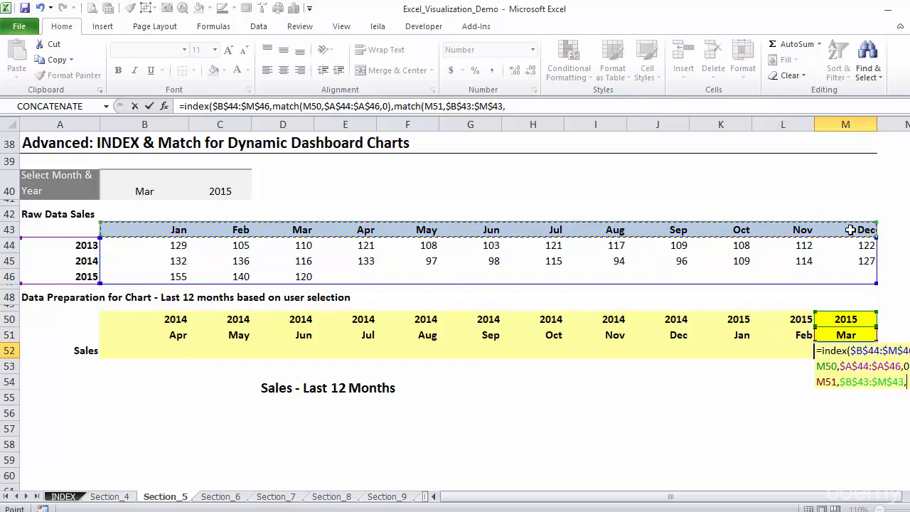
{"action": "type", "text": "0"}
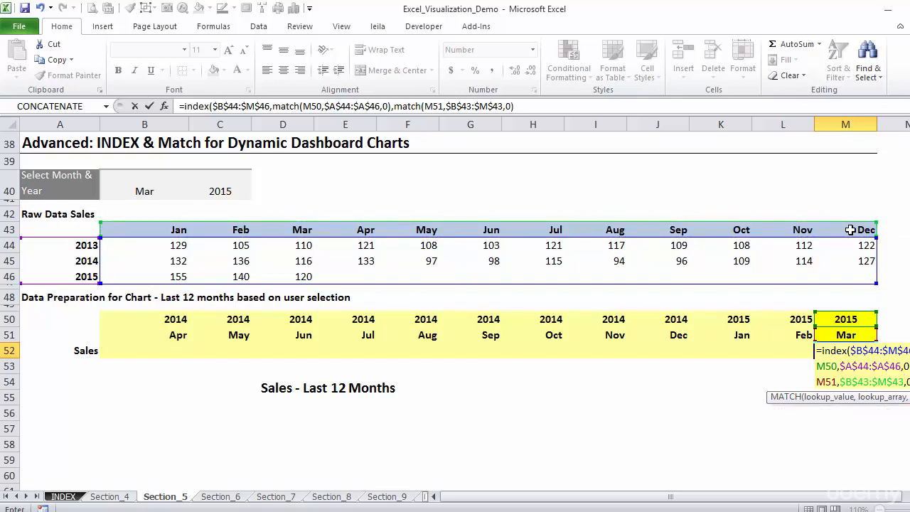
{"action": "type", "text": ")"}
{"action": "key", "text": "ctrl+Return"}
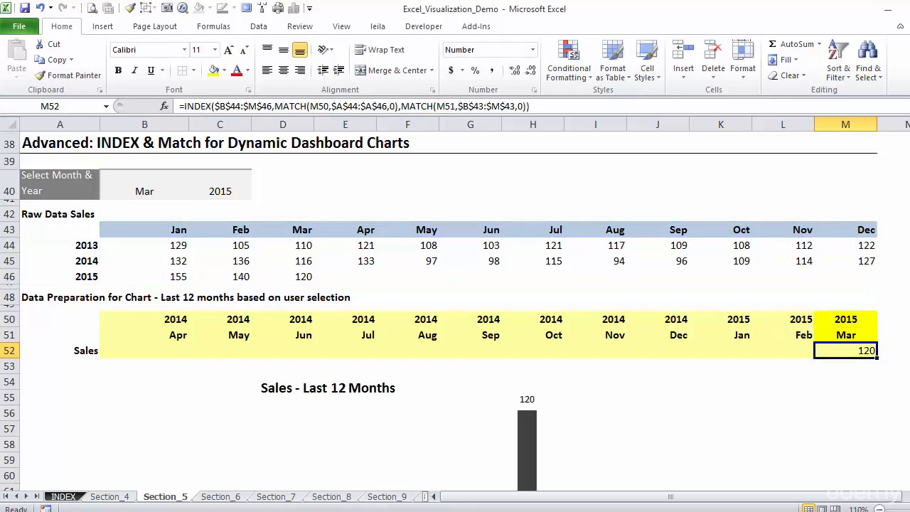
Step: Fill the sales formula from M52 back across to B52 and check the copy in B52
{"action": "left_click_drag", "start_coordinate": [877, 357], "coordinate": [133, 349]}
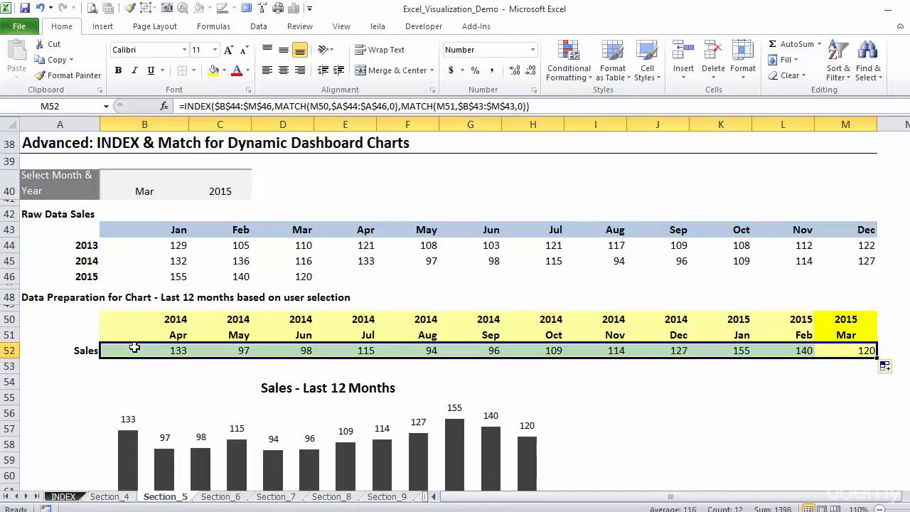
{"action": "left_click", "coordinate": [158, 352]}
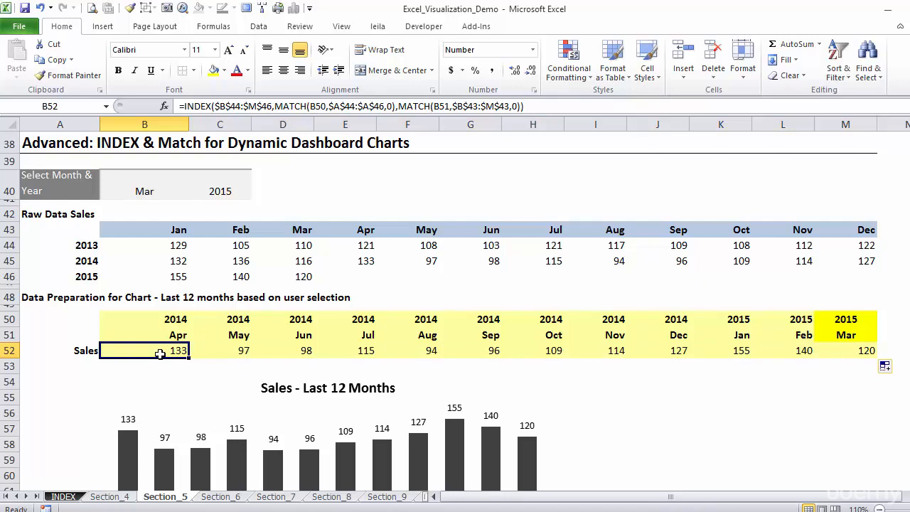
Step: Add list data validation to month cell B40 with source =$B$43:$M$43, and choose May from its list
{"action": "left_click", "coordinate": [150, 189]}
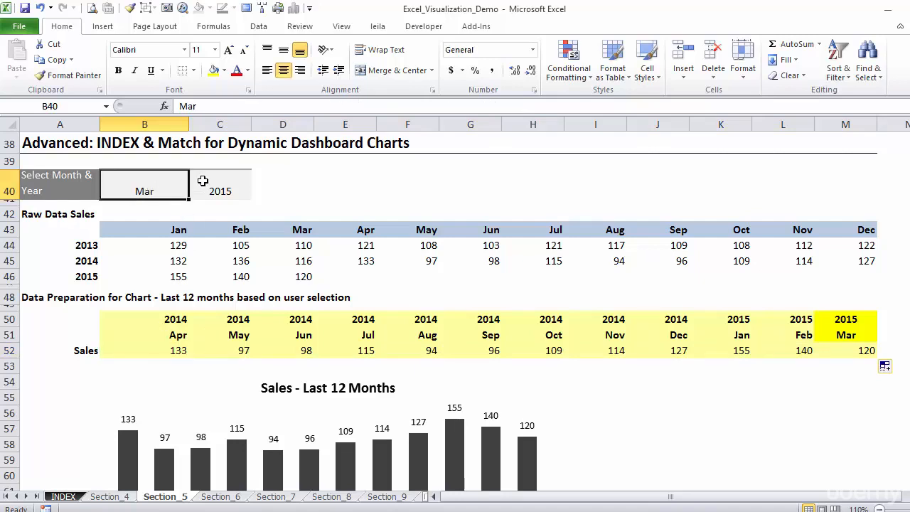
{"action": "left_click", "coordinate": [201, 181]}
{"action": "left_click", "coordinate": [154, 188]}
{"action": "left_click", "coordinate": [260, 27]}
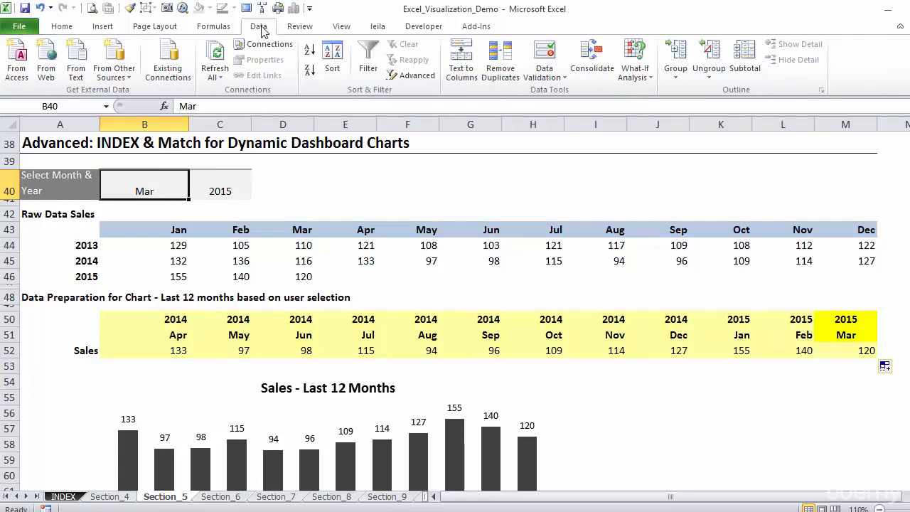
{"action": "left_click", "coordinate": [544, 75]}
{"action": "left_click", "coordinate": [568, 99]}
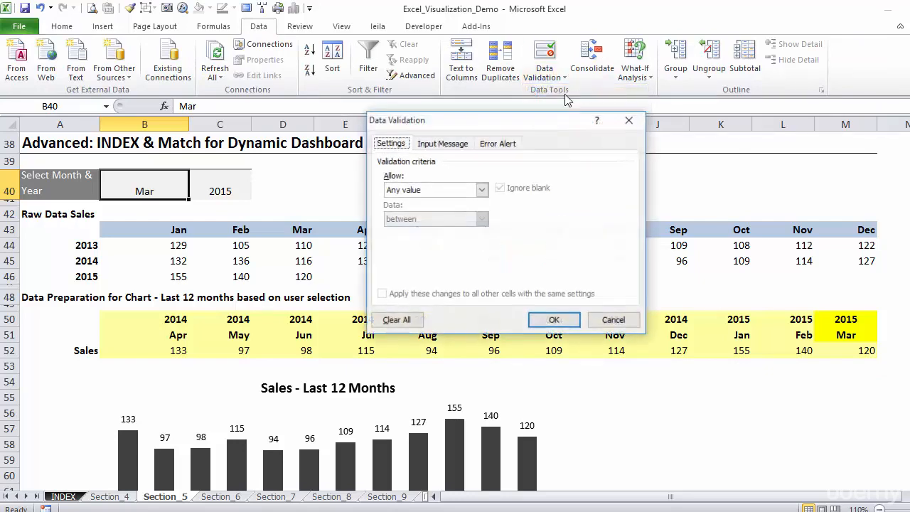
{"action": "left_click", "coordinate": [482, 190]}
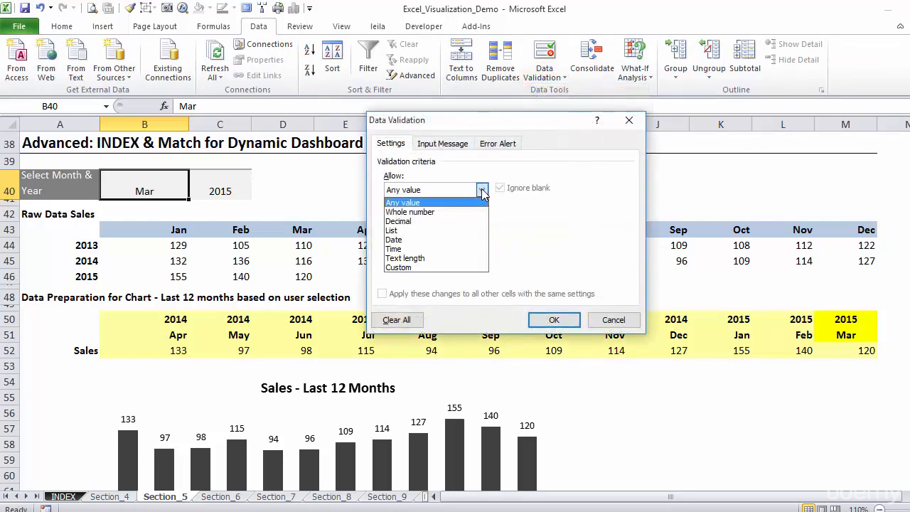
{"action": "left_click", "coordinate": [429, 231]}
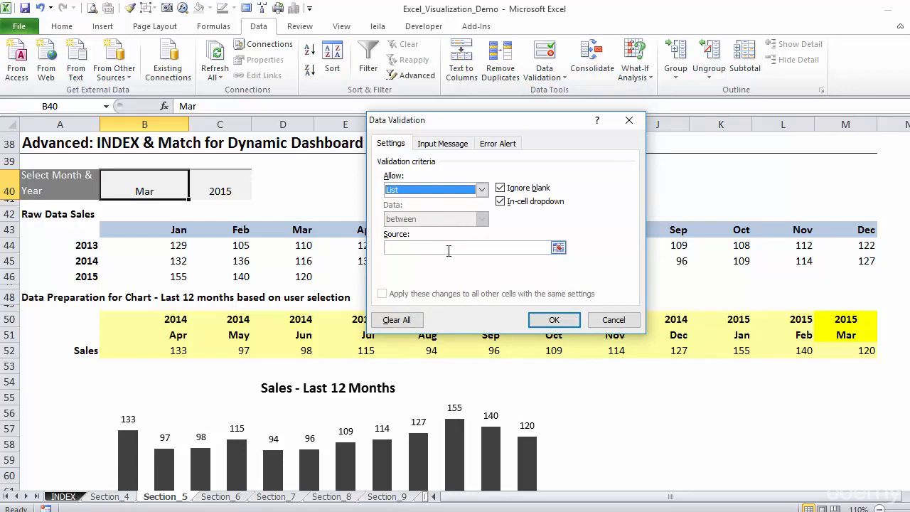
{"action": "left_click", "coordinate": [438, 251]}
{"action": "left_click_drag", "start_coordinate": [203, 236], "coordinate": [861, 232]}
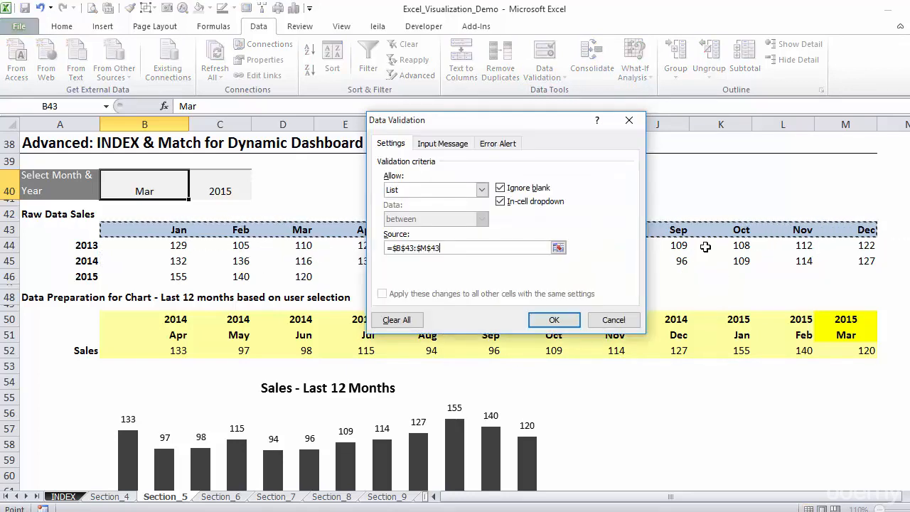
{"action": "left_click", "coordinate": [569, 324]}
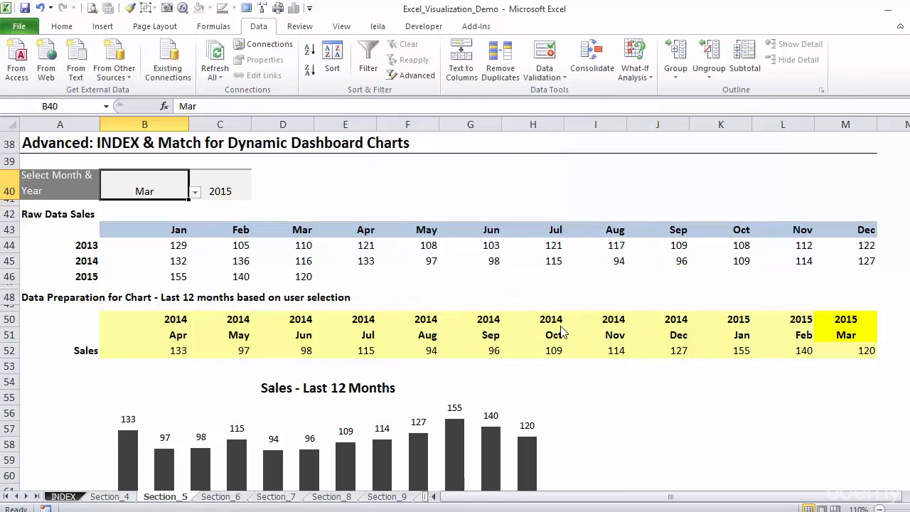
{"action": "left_click", "coordinate": [195, 193]}
{"action": "left_click", "coordinate": [164, 224]}
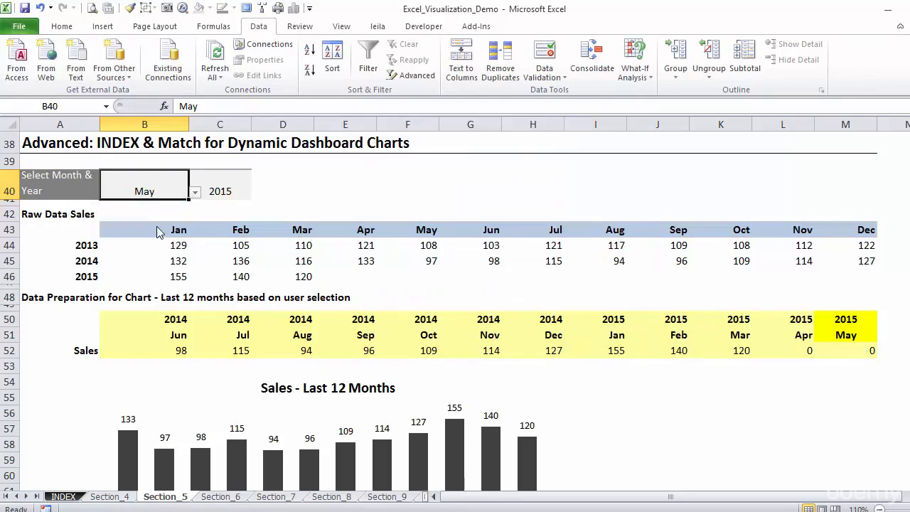
Step: Add list data validation to year cell C40 with source =$A$44:$A$46
{"action": "left_click", "coordinate": [219, 189]}
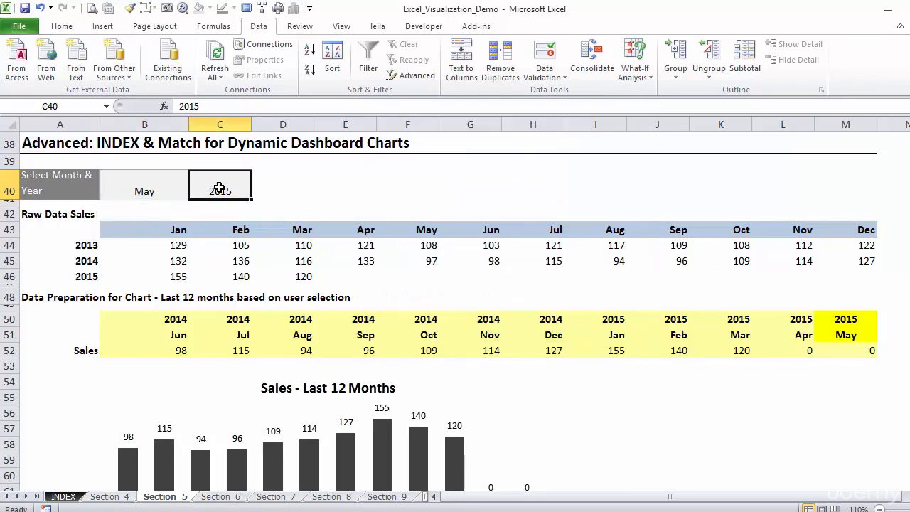
{"action": "left_click", "coordinate": [553, 66]}
{"action": "left_click", "coordinate": [480, 189]}
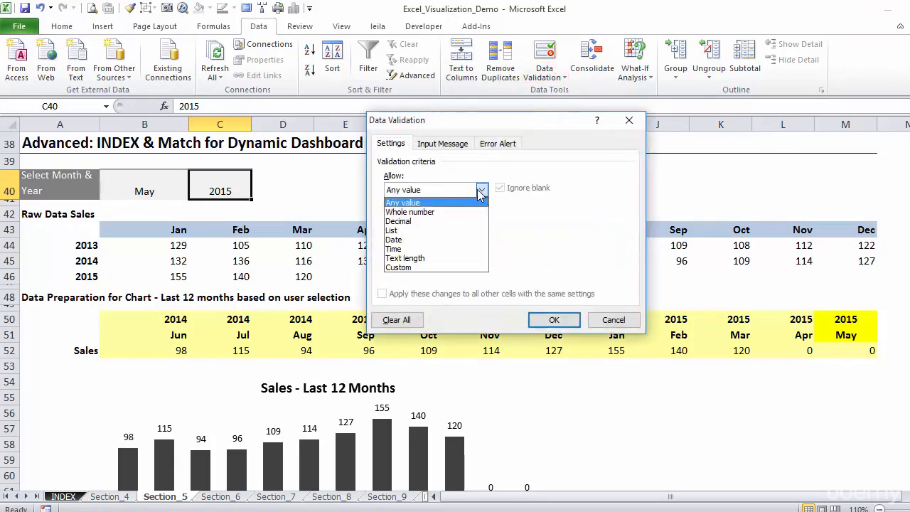
{"action": "left_click", "coordinate": [442, 231]}
{"action": "left_click", "coordinate": [418, 247]}
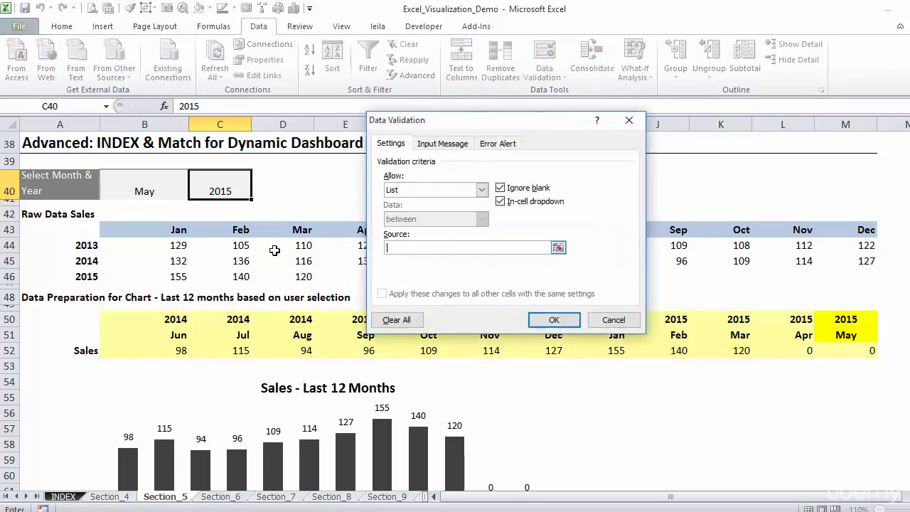
{"action": "left_click_drag", "start_coordinate": [99, 246], "coordinate": [96, 277]}
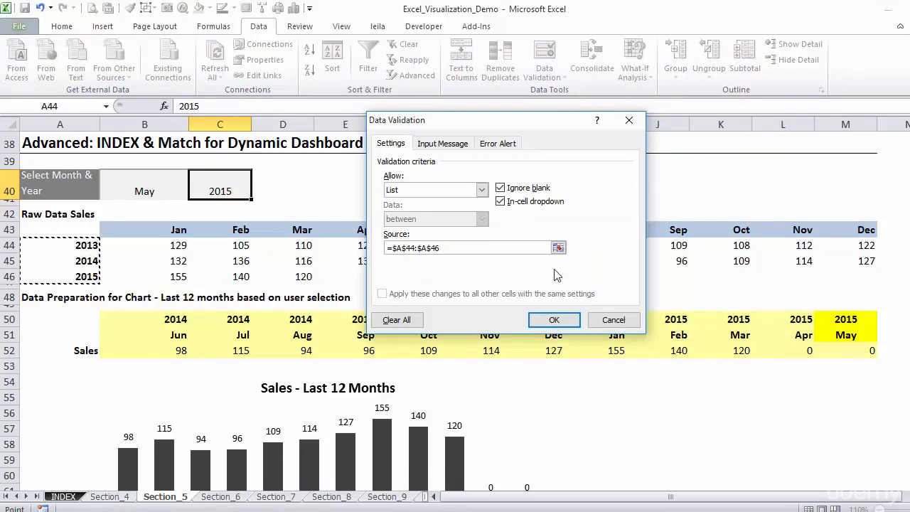
{"action": "left_click", "coordinate": [554, 320]}
Step: Choose 2014 as the year in C40 and check the year formula in D50
{"action": "left_click", "coordinate": [258, 192]}
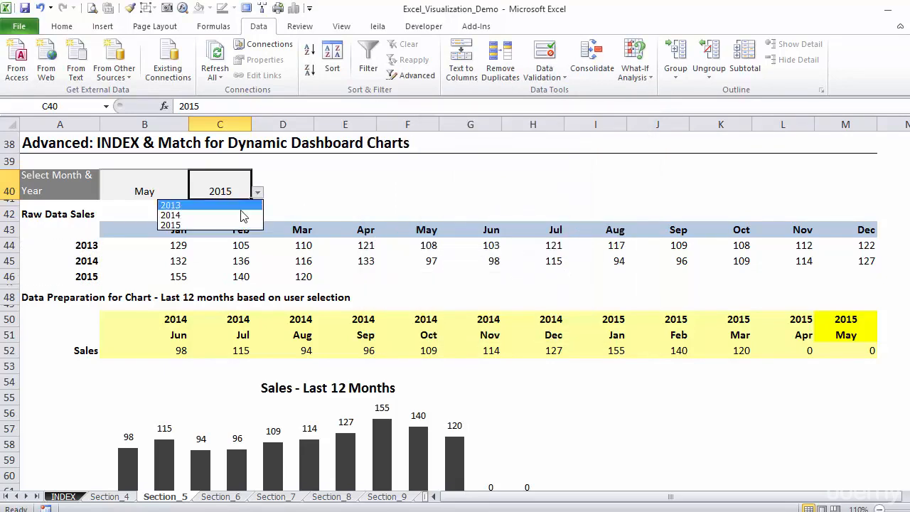
{"action": "left_click", "coordinate": [238, 213]}
{"action": "left_click", "coordinate": [309, 321]}
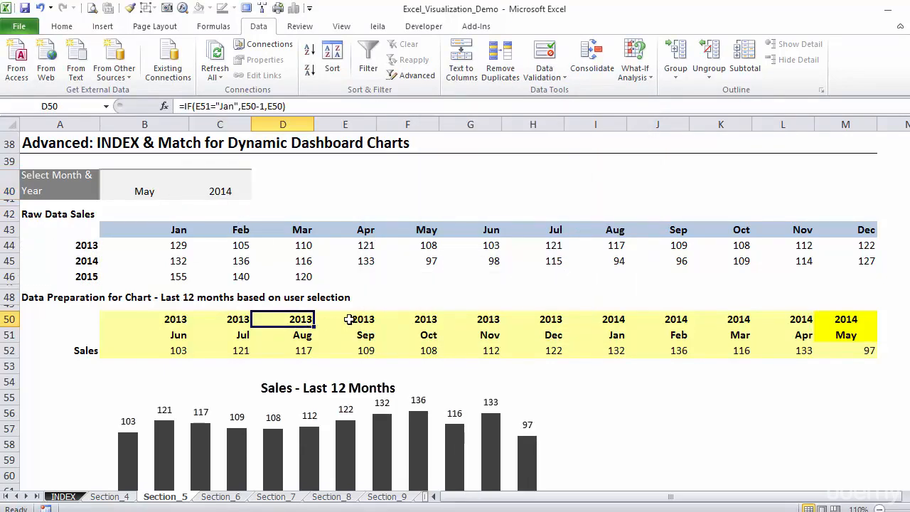
{"action": "key", "text": "Down"}
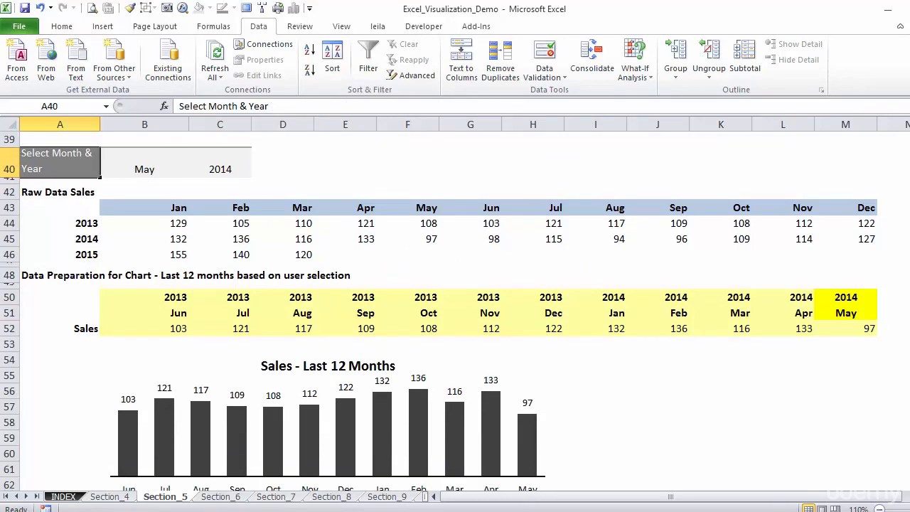